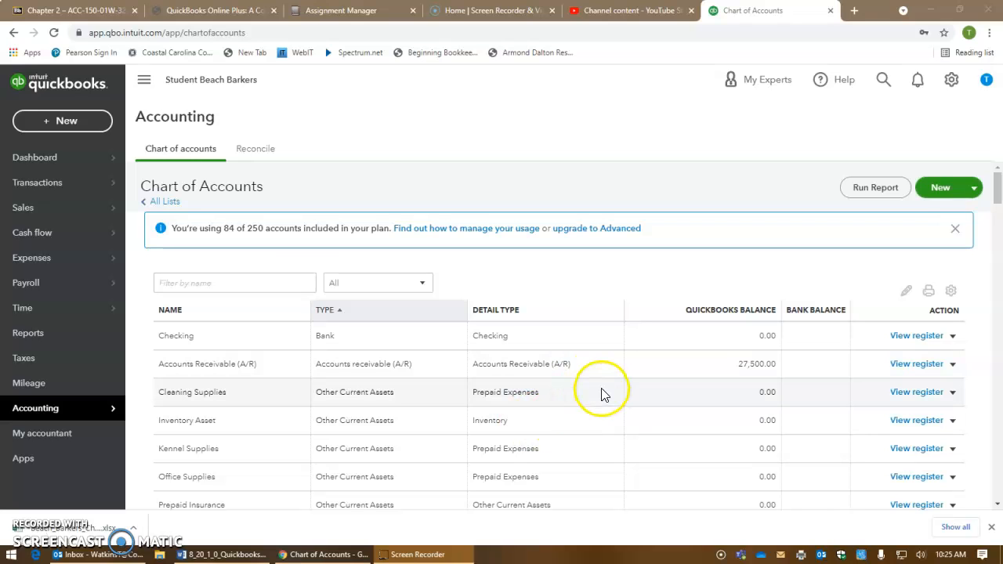
# Examine the chart of accounts from the bank and asset accounts through to the expense accounts
pyautogui.scroll(-1, 602, 391)
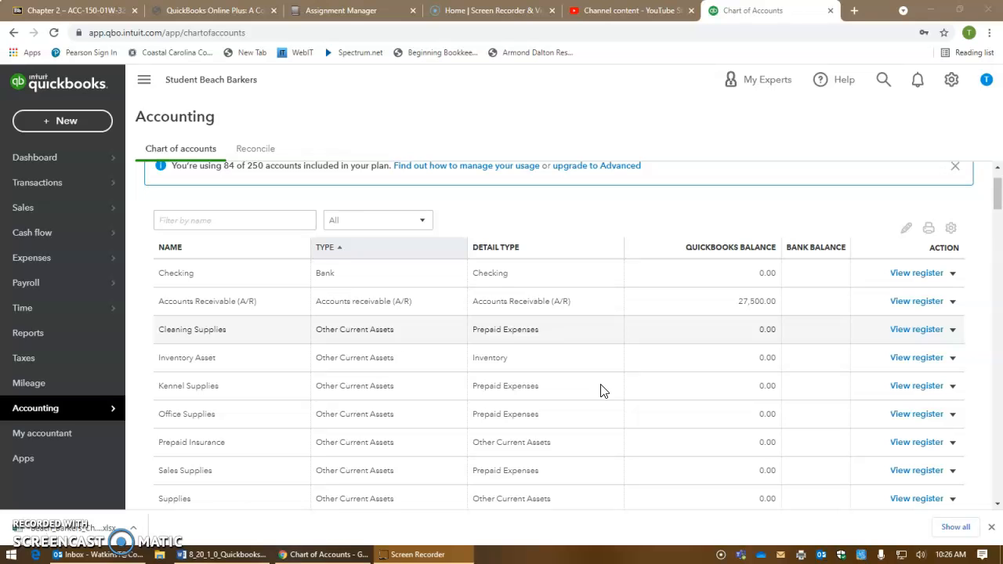
pyautogui.scroll(-6, 602, 390)
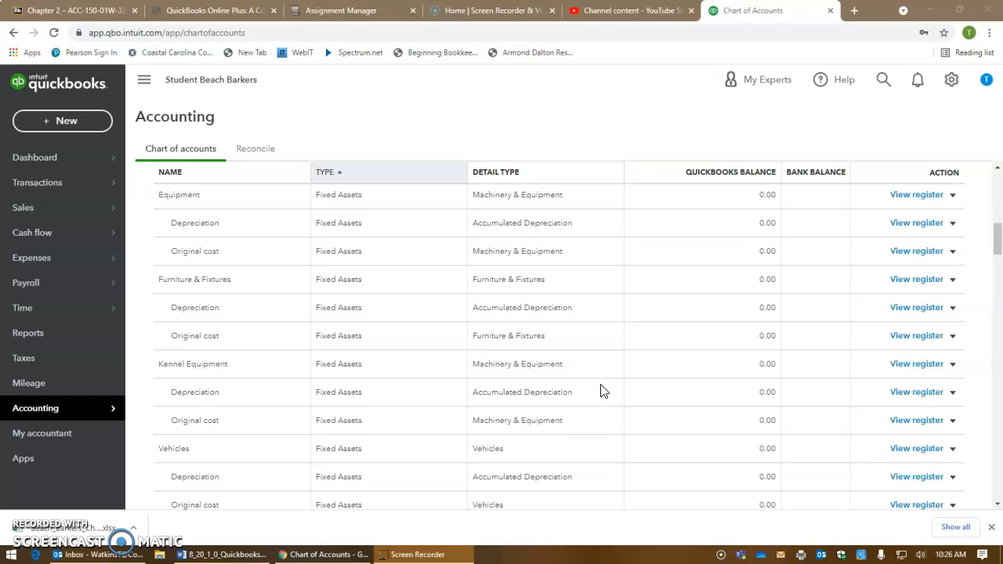
pyautogui.scroll(10, 600, 389)
pyautogui.click(549, 359)
pyautogui.scroll(-2, 548, 359)
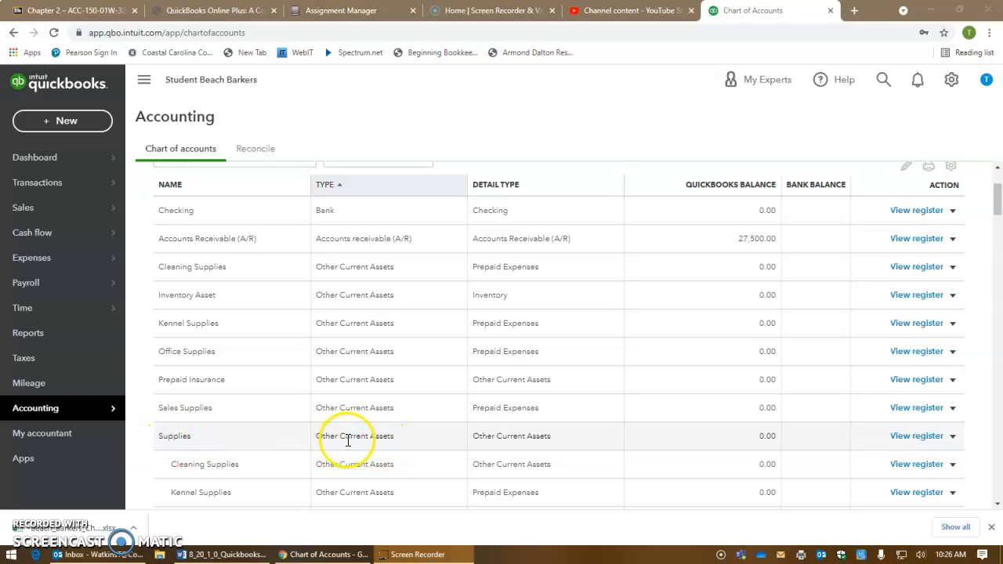
pyautogui.scroll(-10, 349, 442)
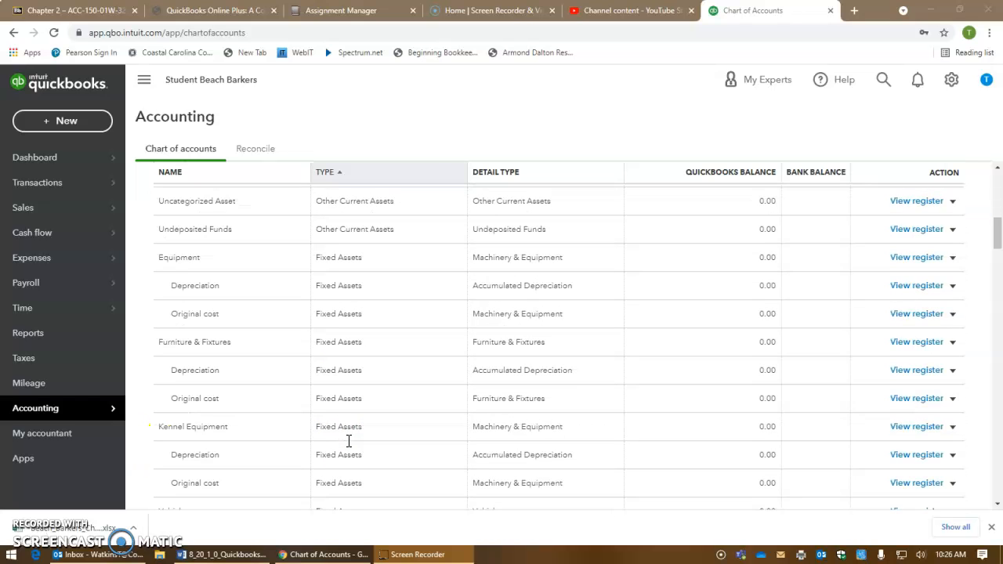
pyautogui.scroll(-10, 349, 441)
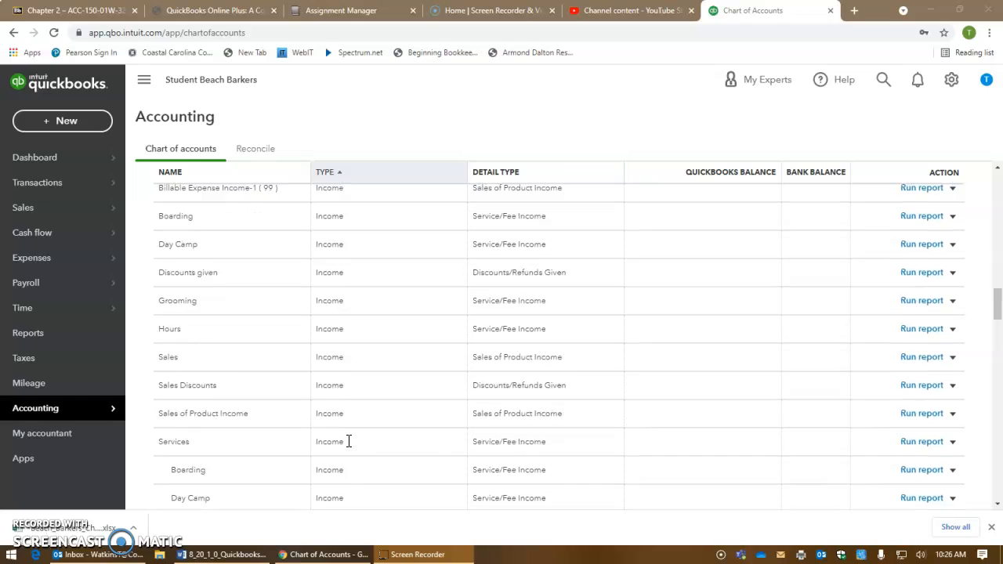
pyautogui.scroll(-10, 349, 441)
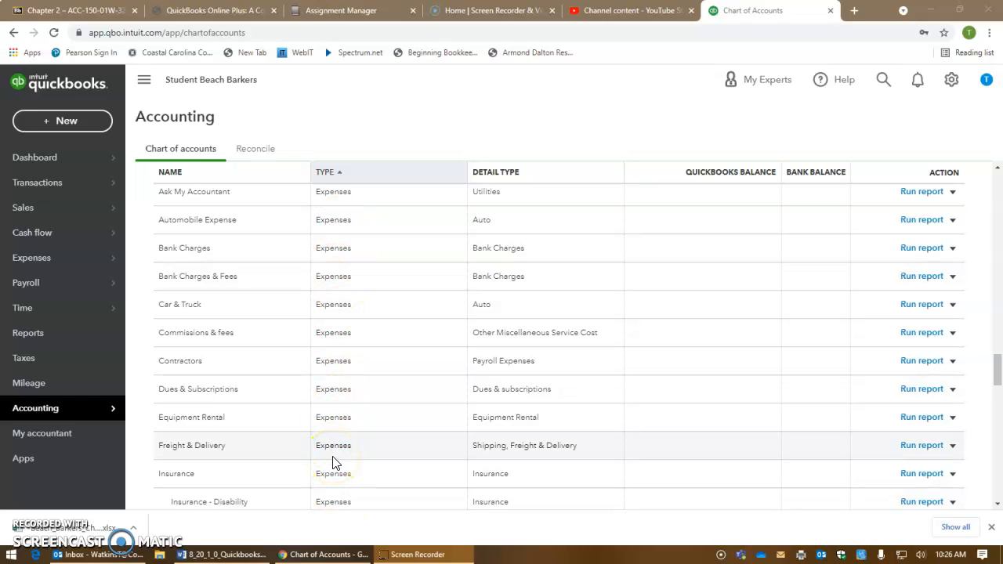
pyautogui.scroll(-2, 332, 463)
pyautogui.scroll(-5, 332, 463)
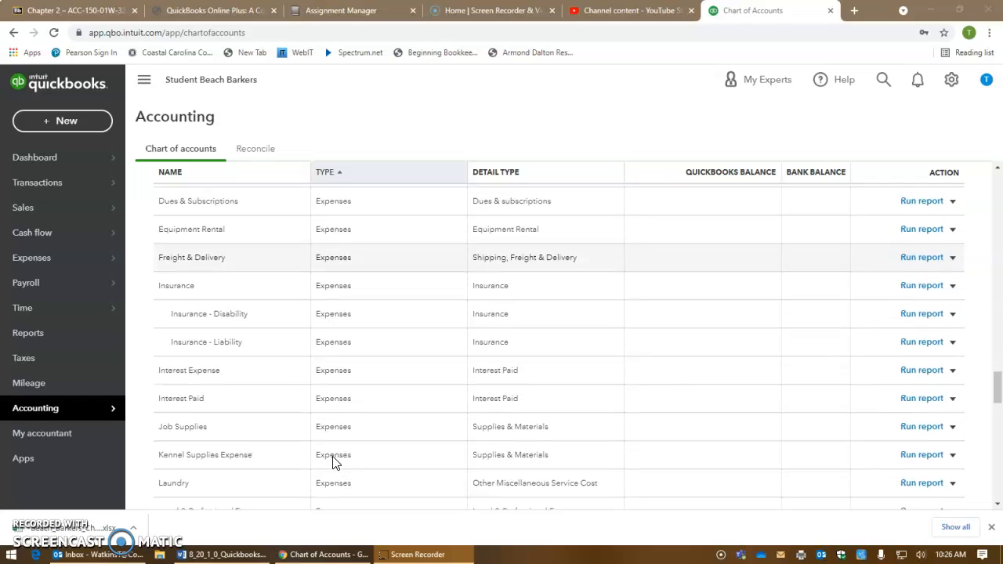
pyautogui.scroll(-5, 333, 462)
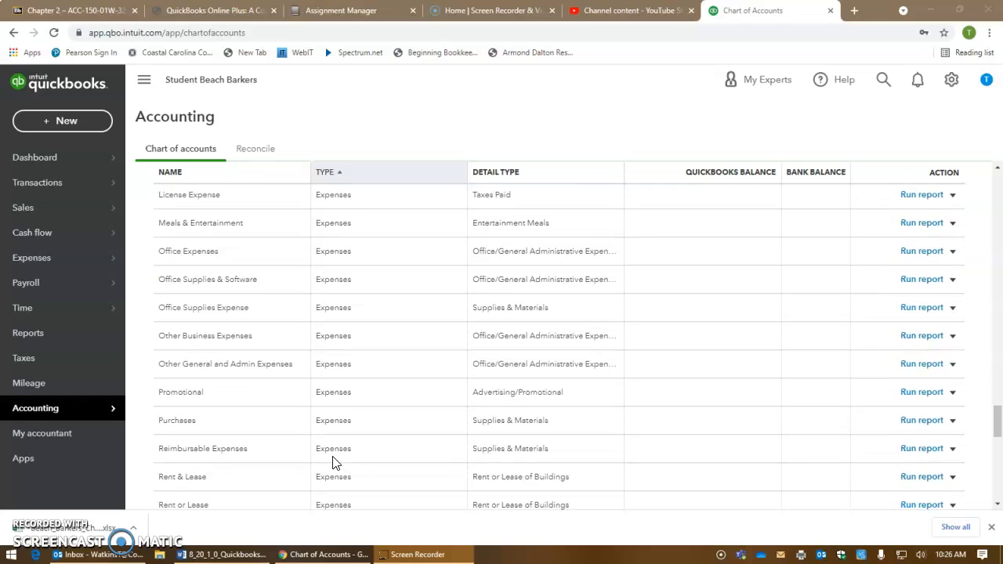
pyautogui.scroll(-1, 332, 462)
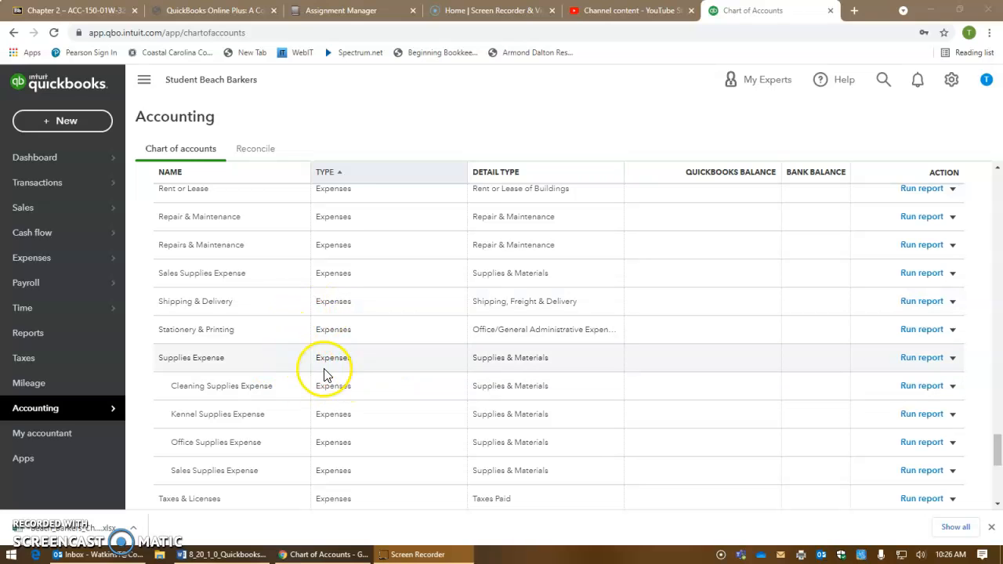
# Open the parent Supplies Expense account for editing, check its name, and save and close it
pyautogui.click(952, 361)
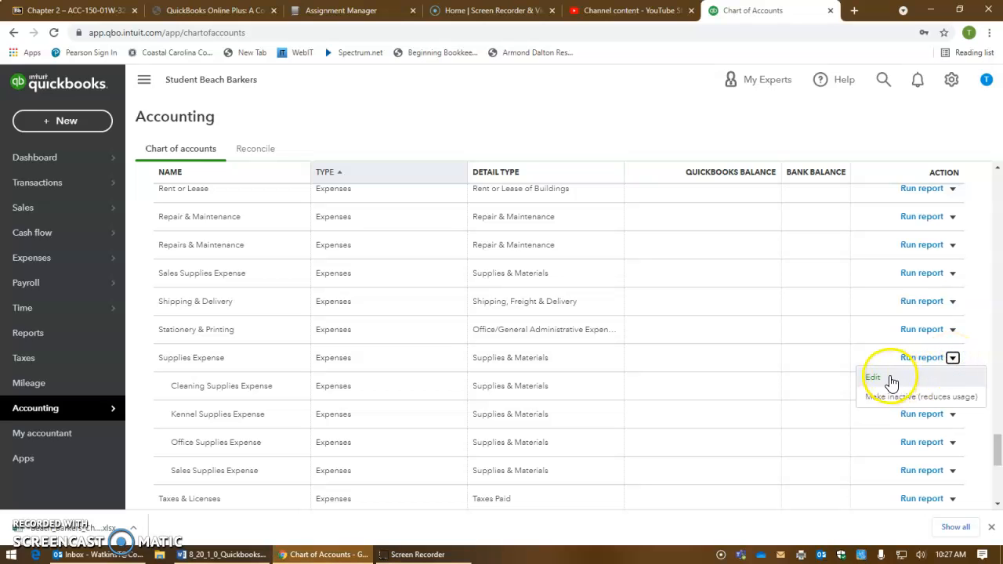
pyautogui.click(944, 379)
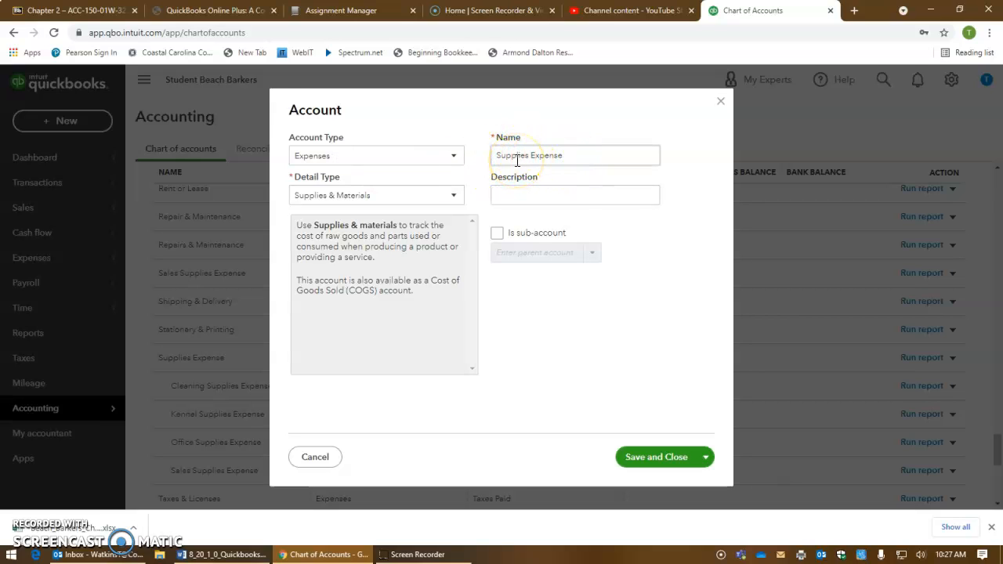
pyautogui.tripleClick(565, 156)
pyautogui.doubleClick(563, 156)
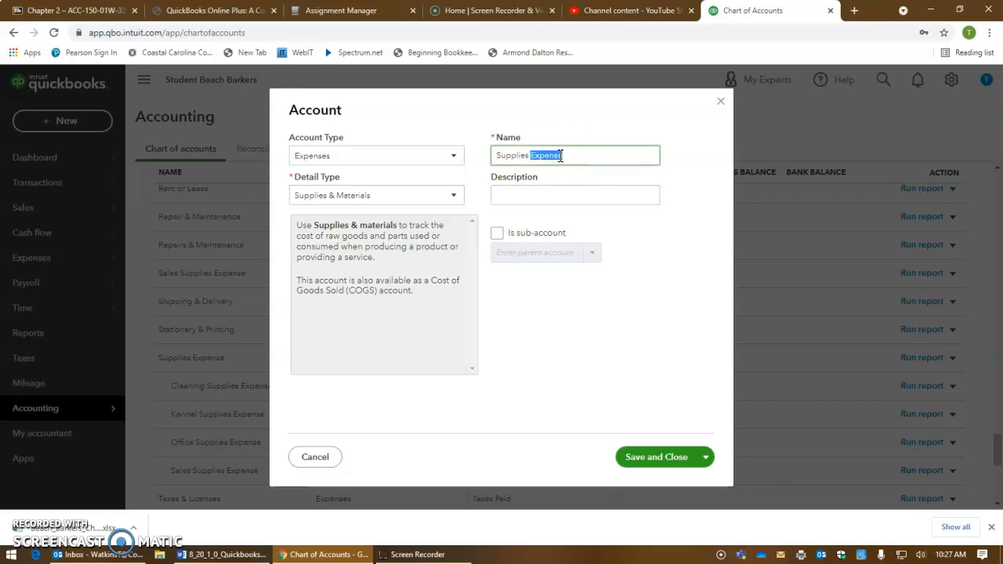
pyautogui.click(598, 159)
pyautogui.click(653, 461)
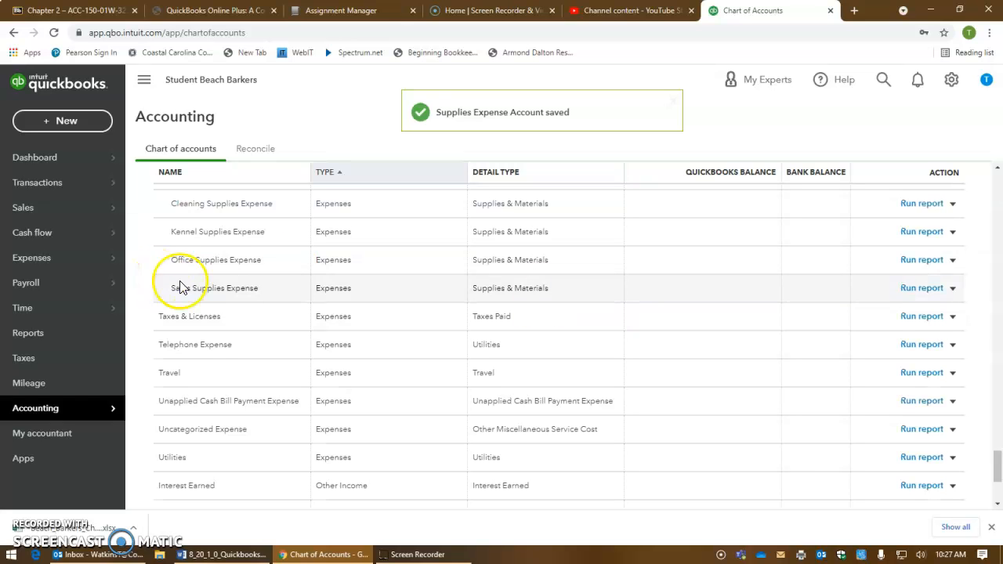
# Open the Prepaid Insurance account among the other current assets for editing
pyautogui.scroll(2, 204, 286)
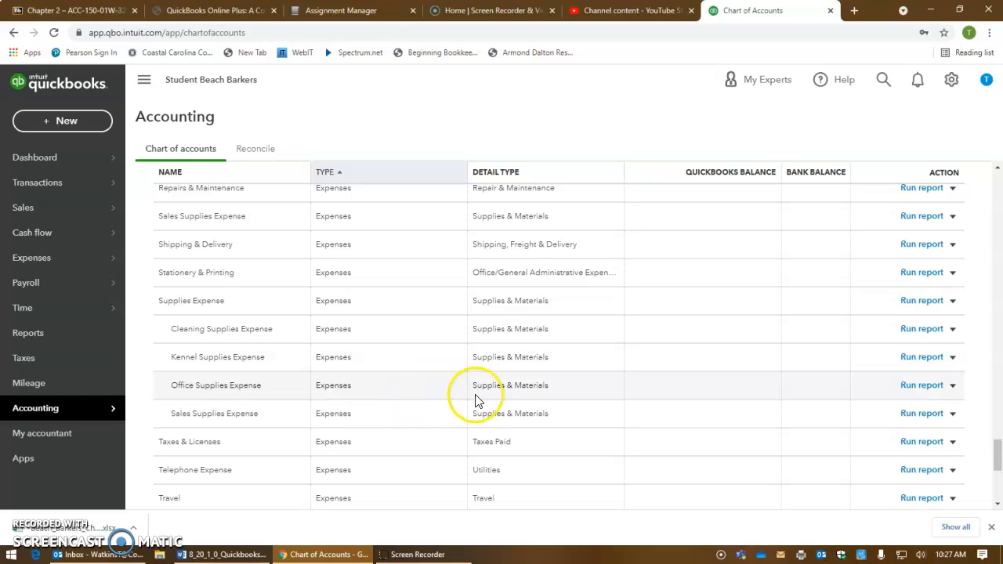
pyautogui.scroll(5, 558, 401)
pyautogui.scroll(5, 559, 402)
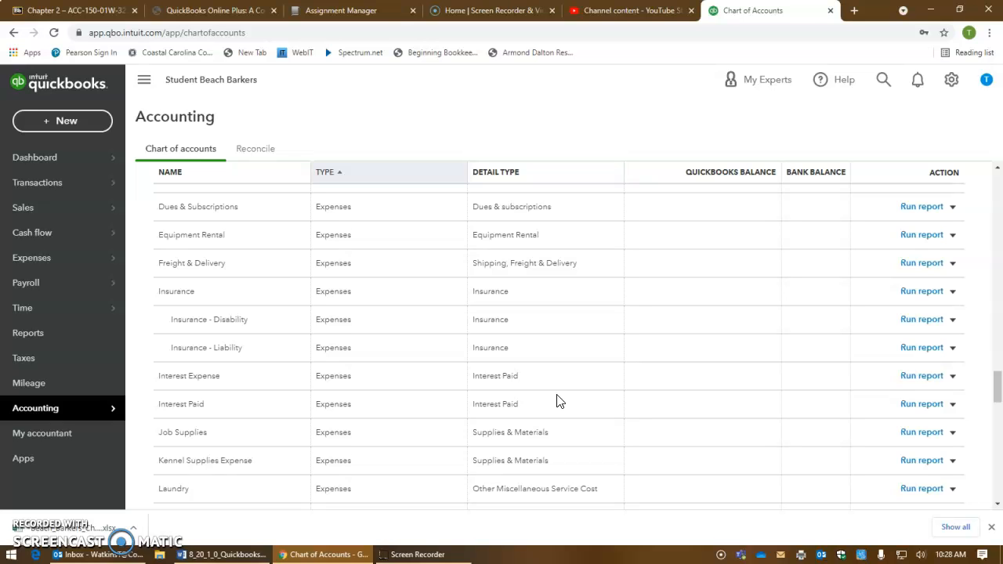
pyautogui.scroll(-3, 559, 402)
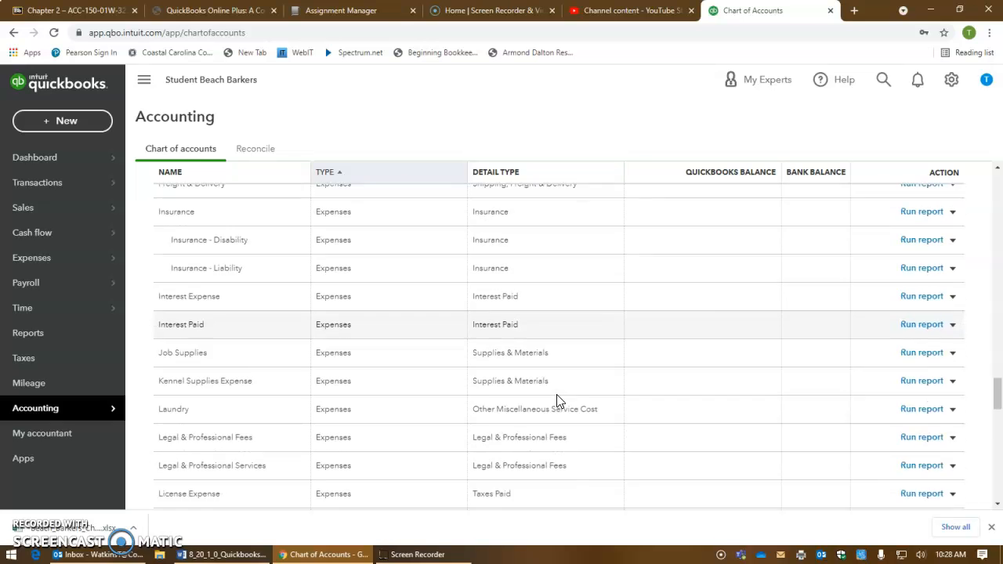
pyautogui.scroll(12, 557, 395)
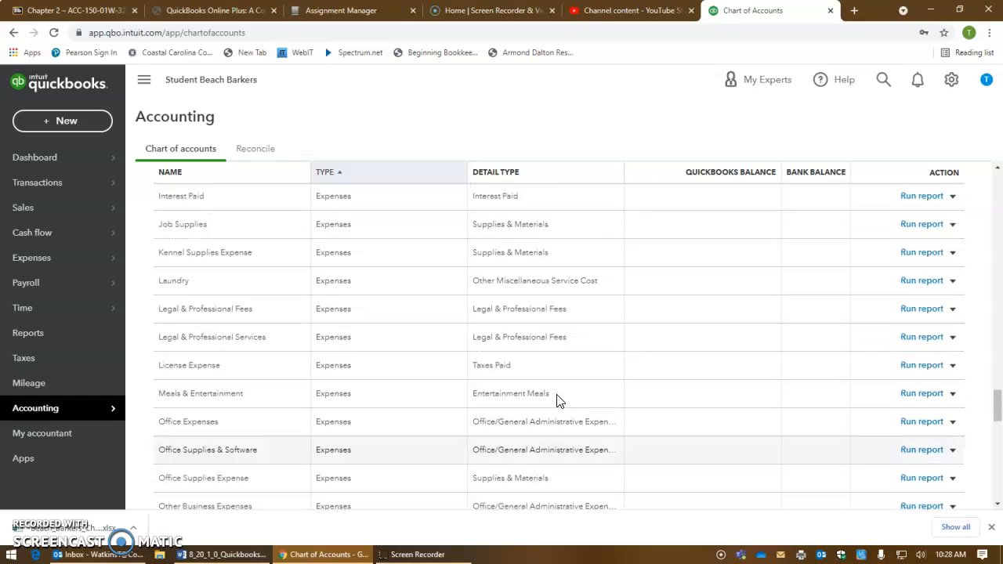
pyautogui.scroll(15, 559, 401)
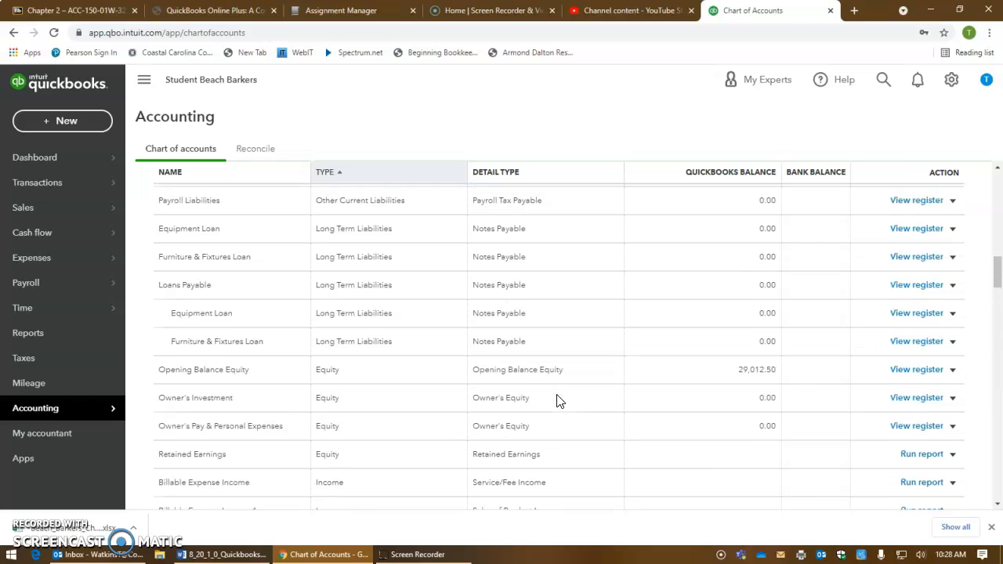
pyautogui.scroll(-2, 558, 401)
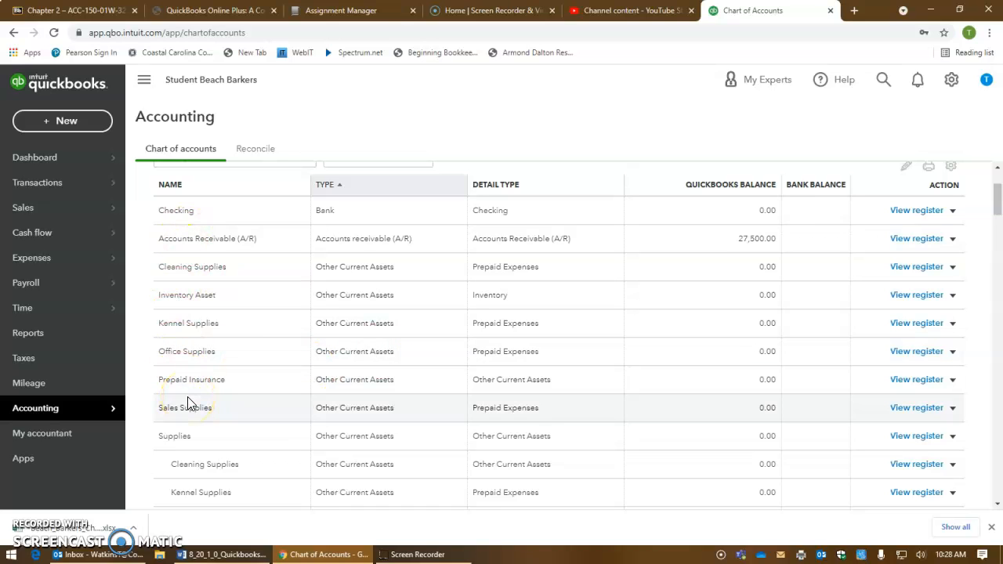
pyautogui.scroll(-1, 189, 403)
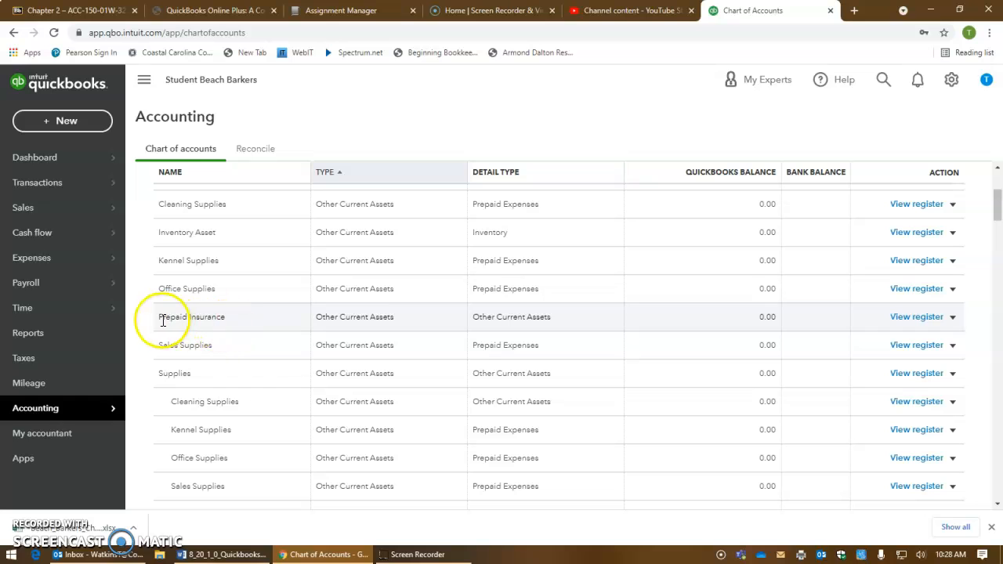
pyautogui.click(953, 317)
pyautogui.click(910, 338)
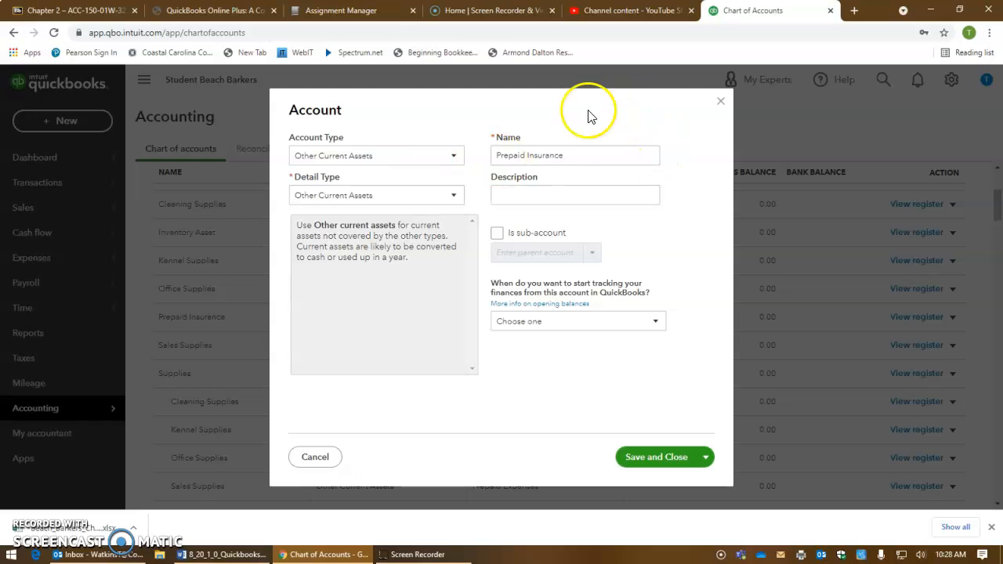
pyautogui.tripleClick(588, 154)
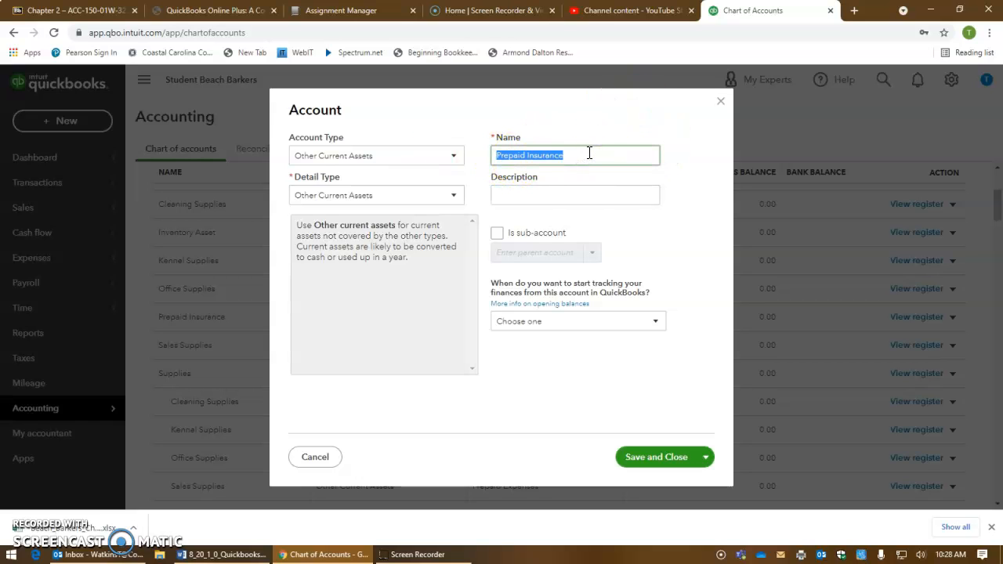
pyautogui.click(589, 154)
pyautogui.doubleClick(552, 155)
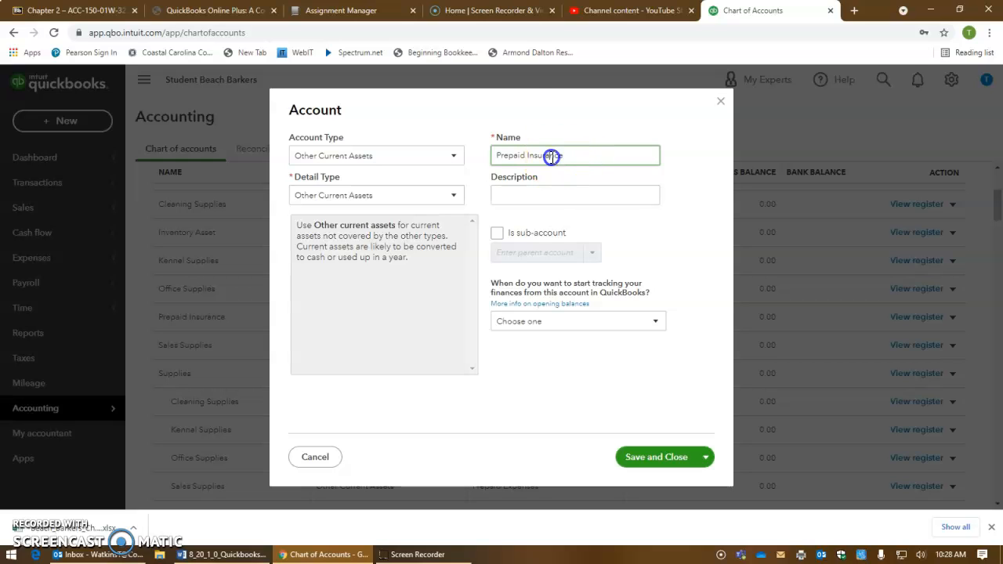
pyautogui.click(644, 215)
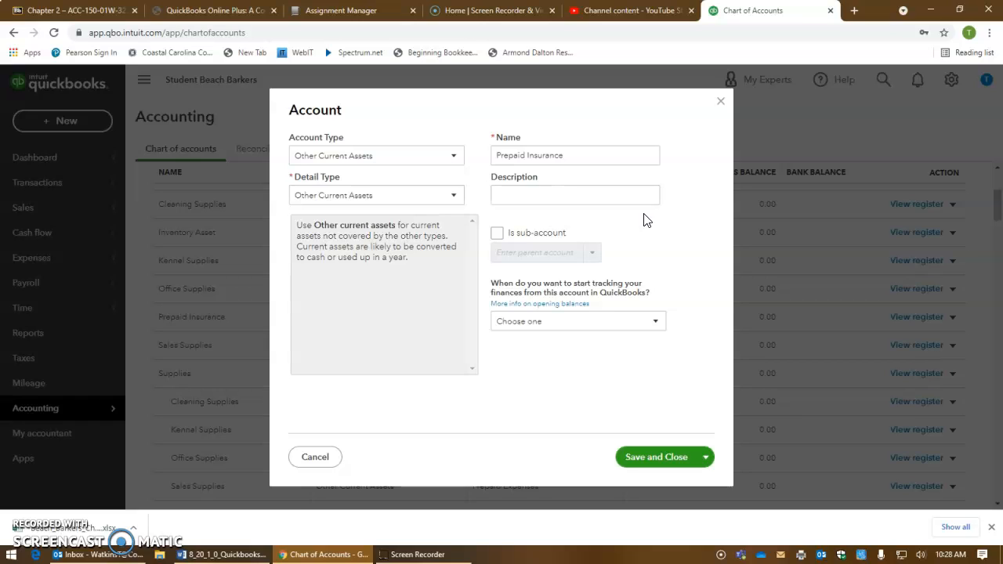
# Set the Prepaid Insurance account's tracking start to Other with the date 12/31/2020
pyautogui.click(655, 325)
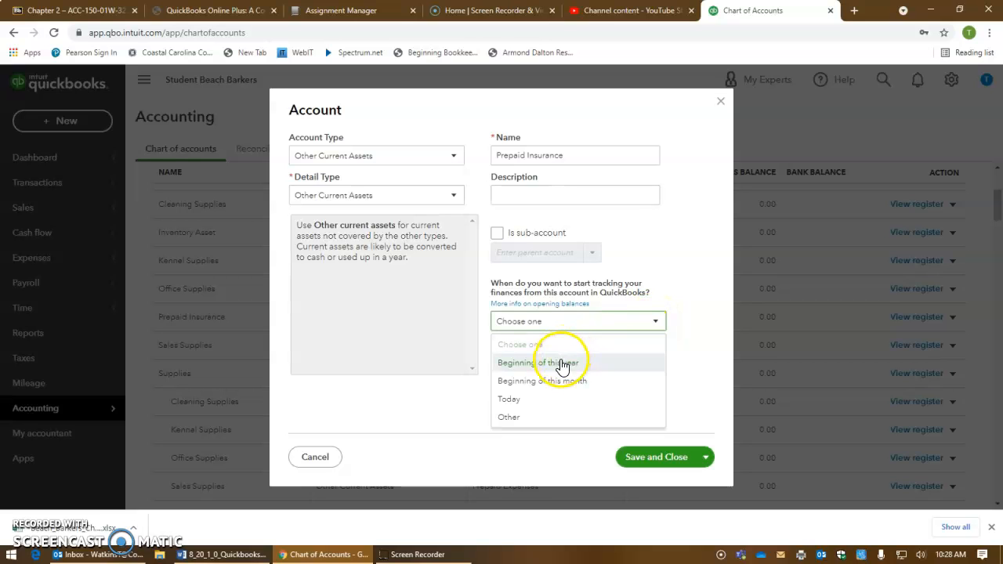
pyautogui.click(509, 417)
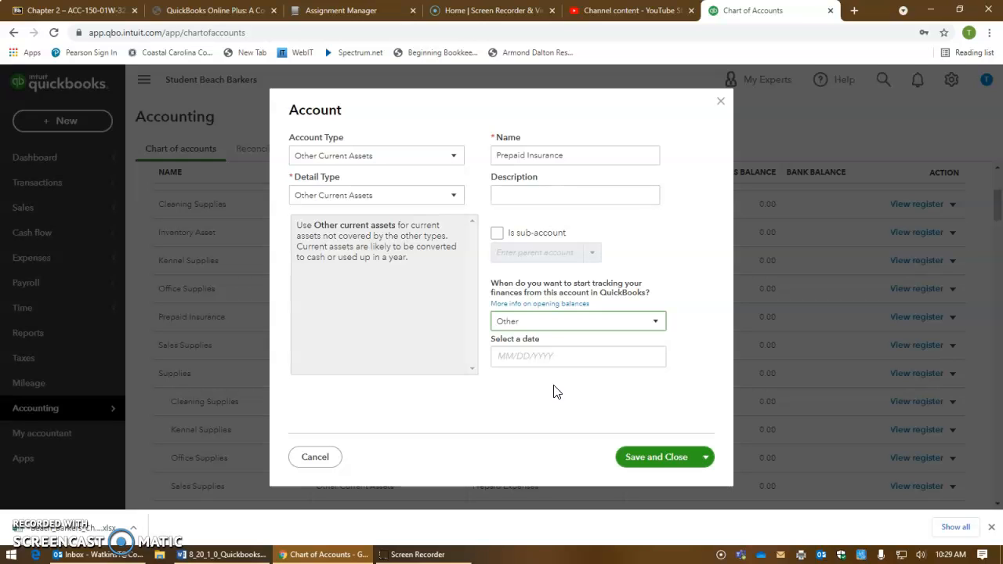
pyautogui.click(538, 324)
pyautogui.click(539, 324)
pyautogui.click(526, 355)
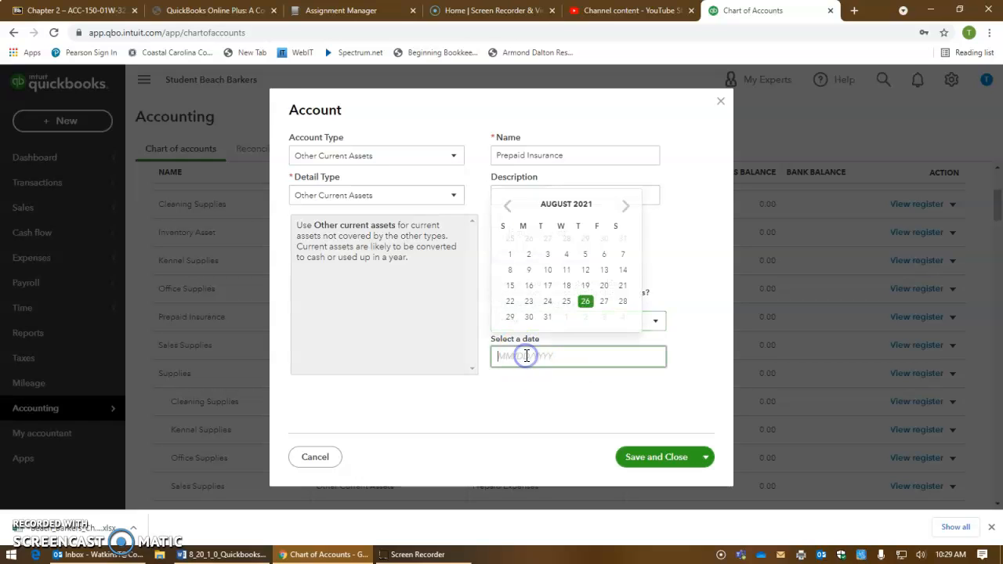
pyautogui.write('12312020')
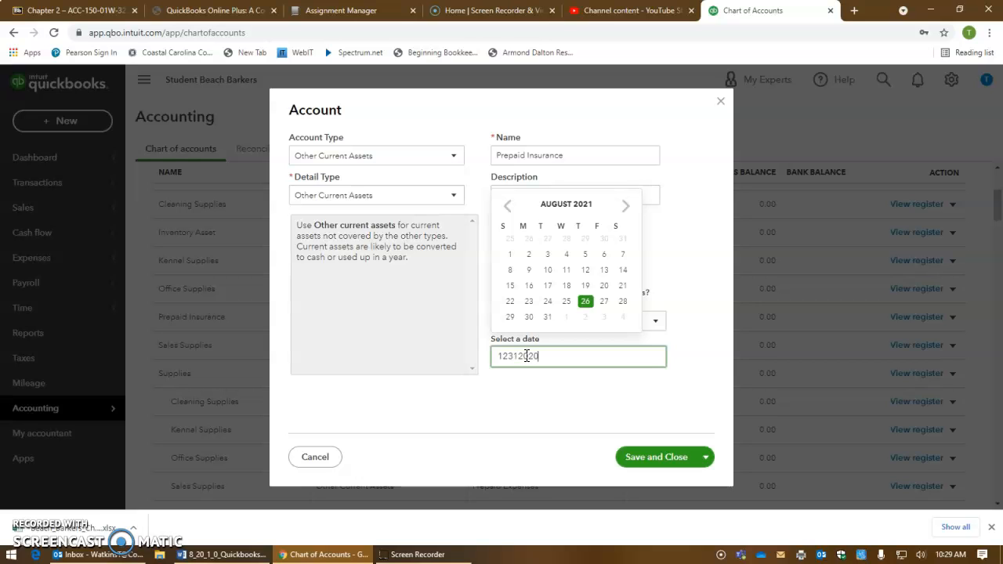
pyautogui.click(707, 269)
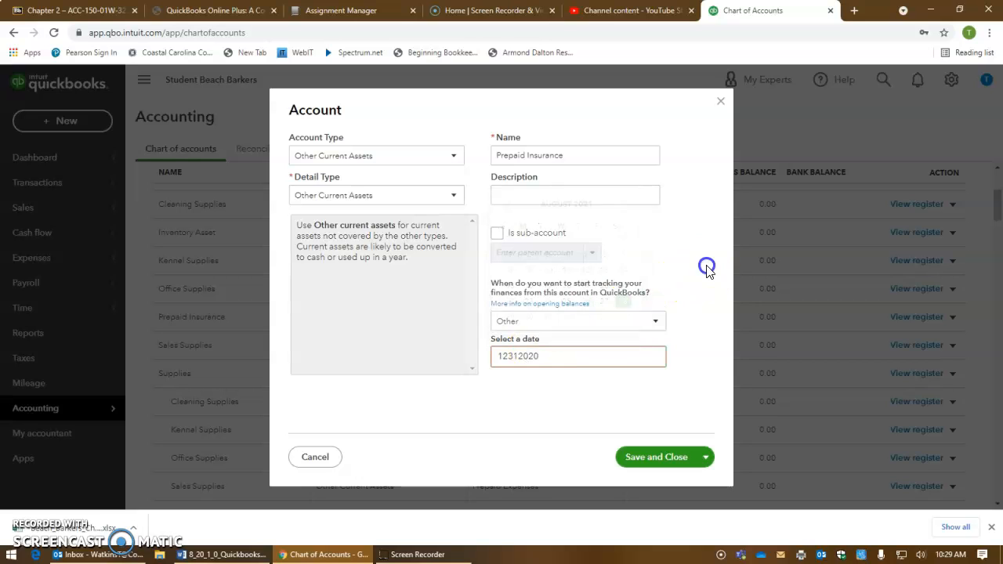
pyautogui.click(554, 359)
pyautogui.moveTo(554, 359); pyautogui.dragTo(488, 359)
pyautogui.write('12/31/2020')
pyautogui.click(453, 404)
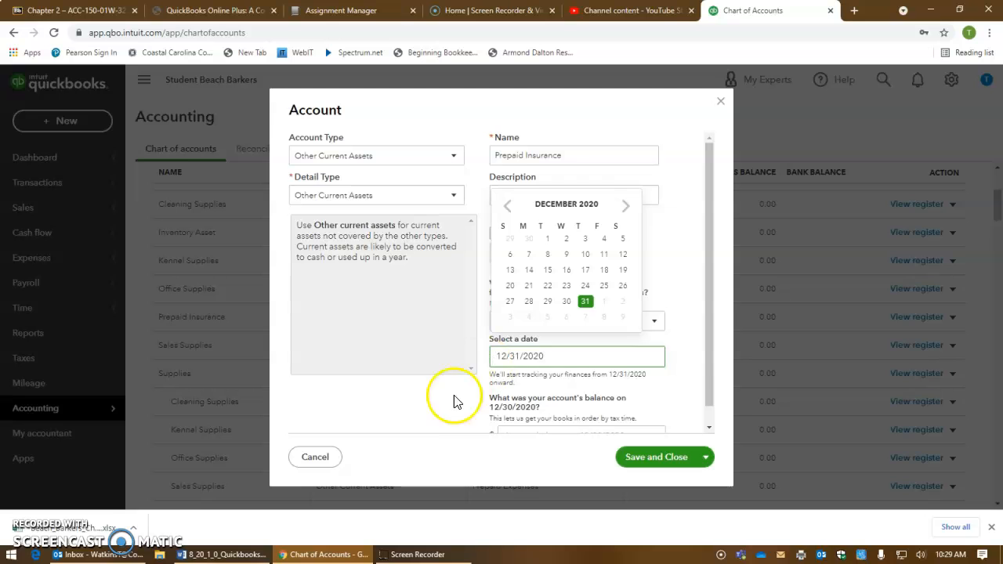
# Enter an opening balance of 1,200.00 for Prepaid Insurance and save and close the account
pyautogui.scroll(-1, 437, 418)
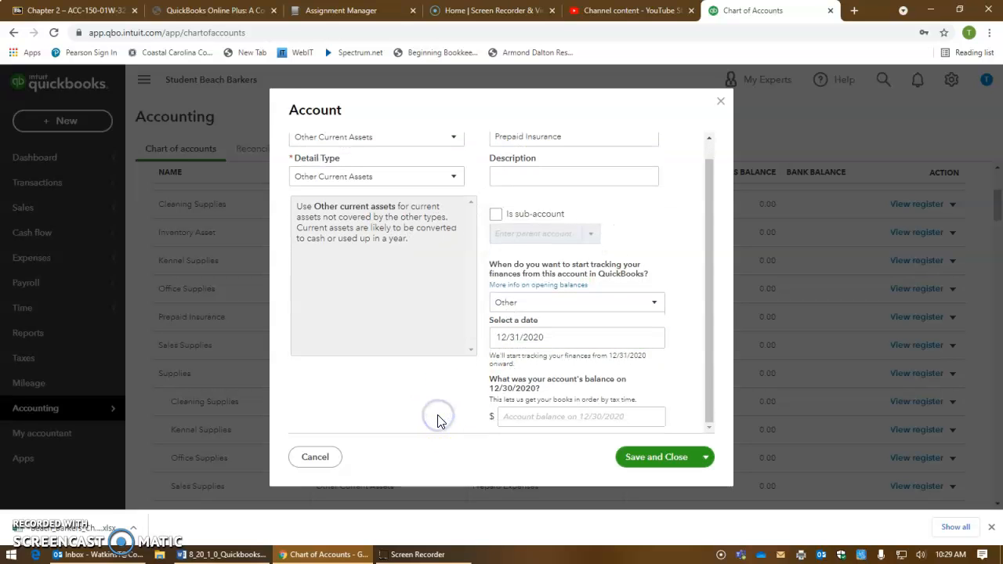
pyautogui.click(538, 418)
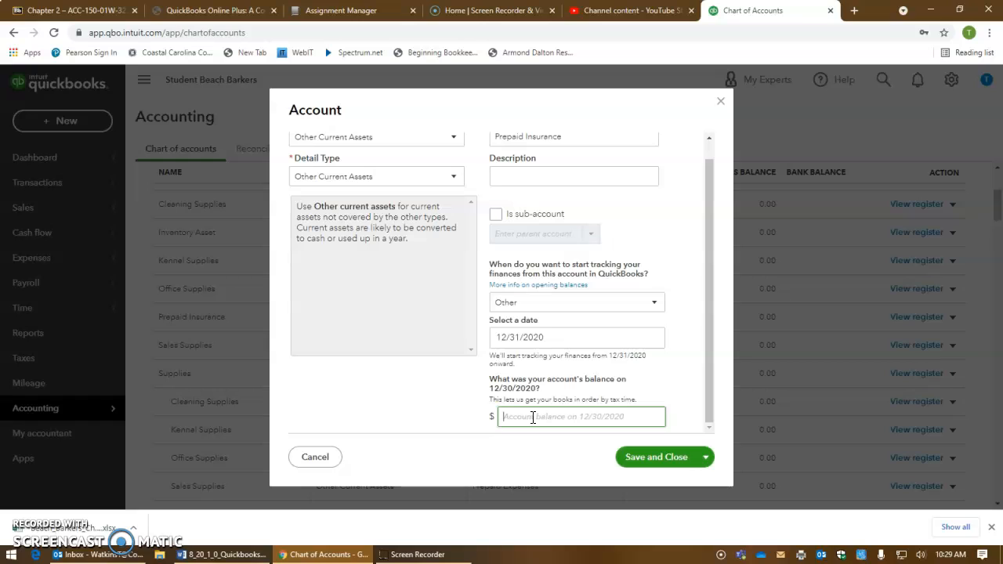
pyautogui.write('1200.00')
pyautogui.click(407, 393)
pyautogui.click(684, 422)
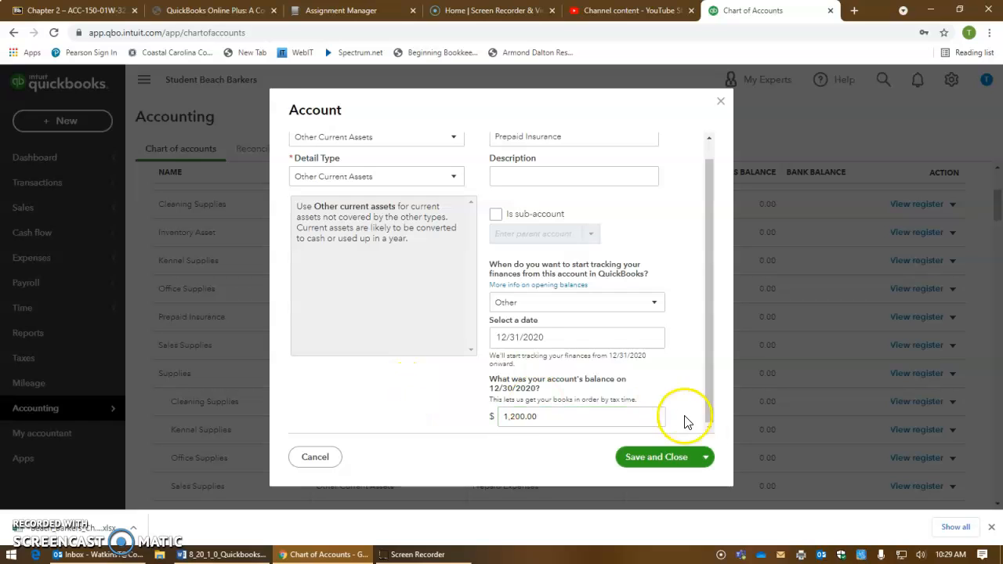
pyautogui.click(666, 459)
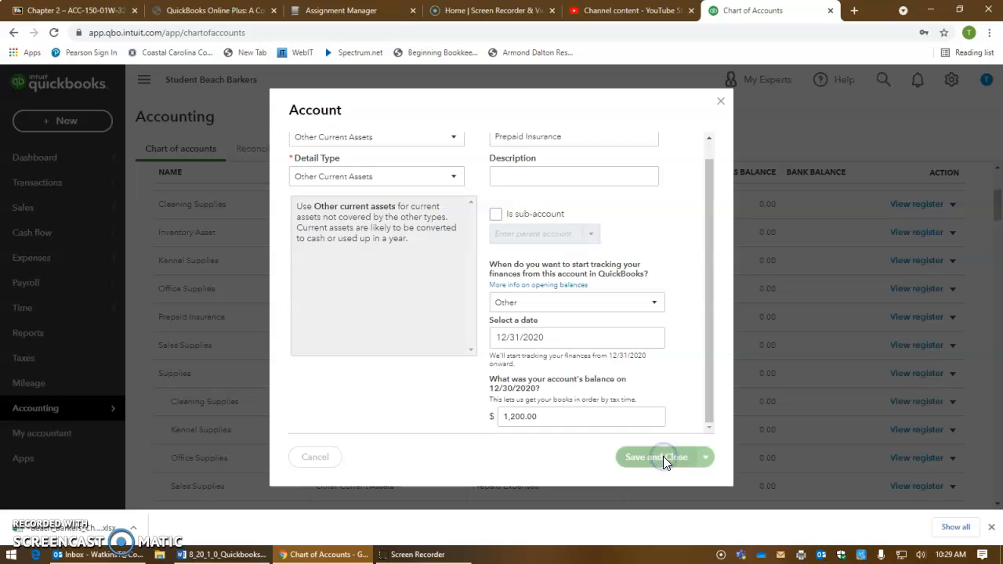
pyautogui.scroll(6, 763, 386)
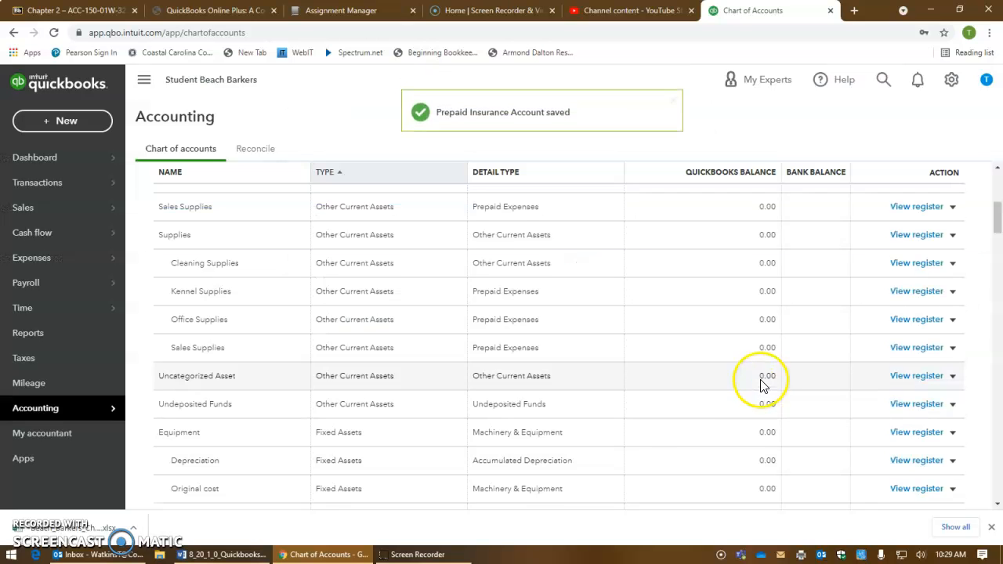
# Review the balances of Accounts Receivable and the other current assets in the chart of accounts
pyautogui.scroll(-2, 764, 386)
pyautogui.scroll(2, 764, 385)
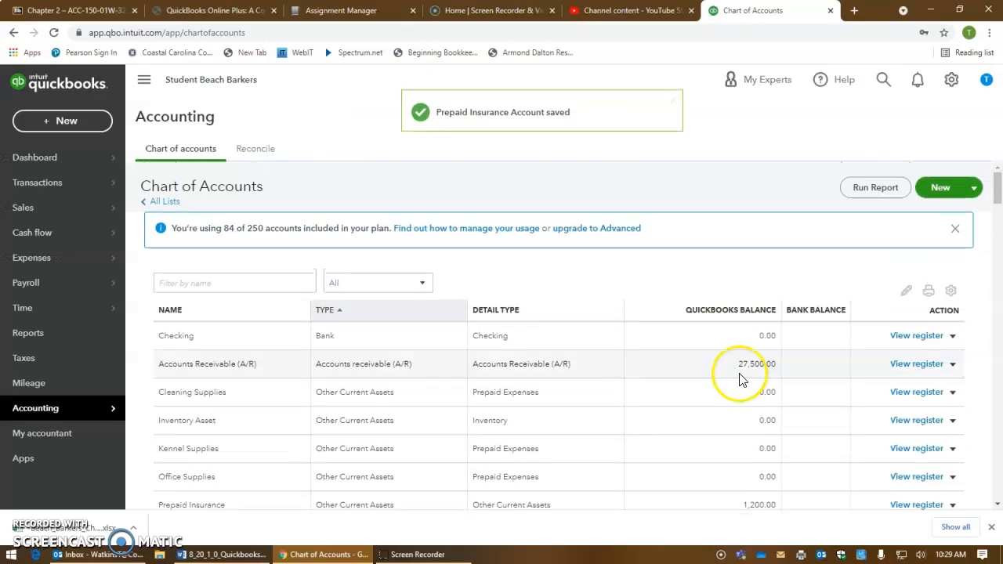
pyautogui.scroll(-2, 739, 382)
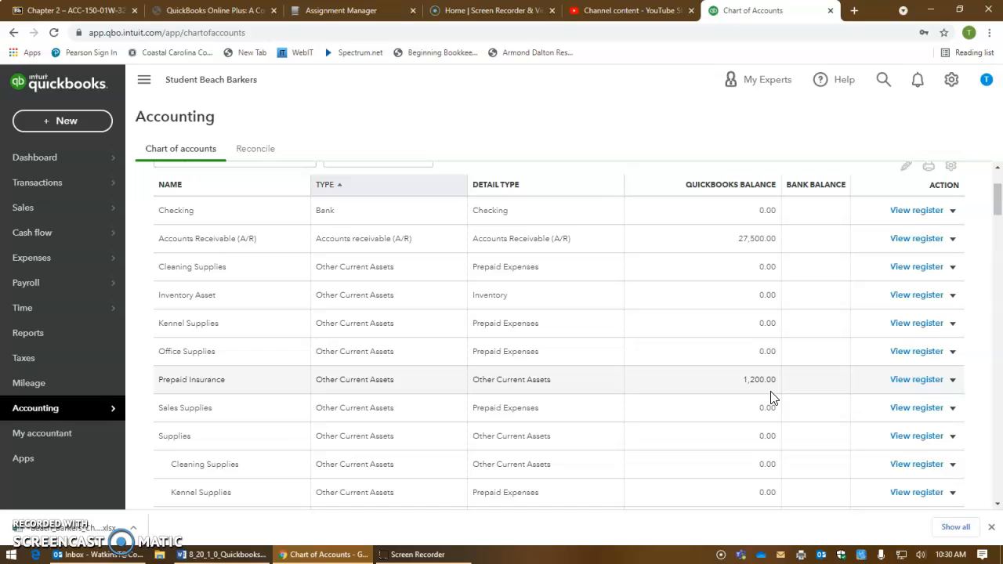
pyautogui.scroll(3, 770, 396)
pyautogui.click(846, 231)
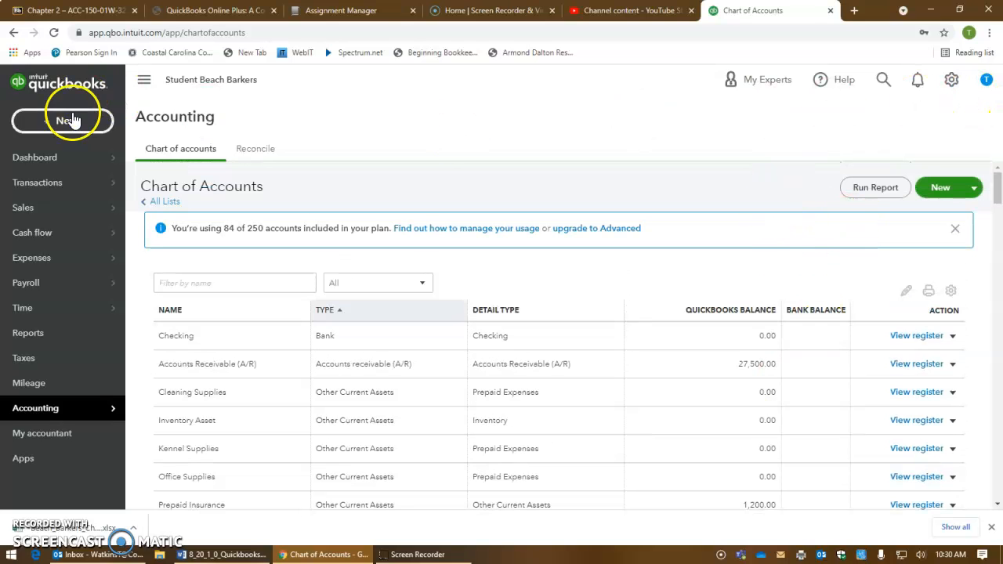
# Download the Beach Barkers Customers List Excel import file from the QuickBooks Online Plus Student Resources page
pyautogui.click(92, 17)
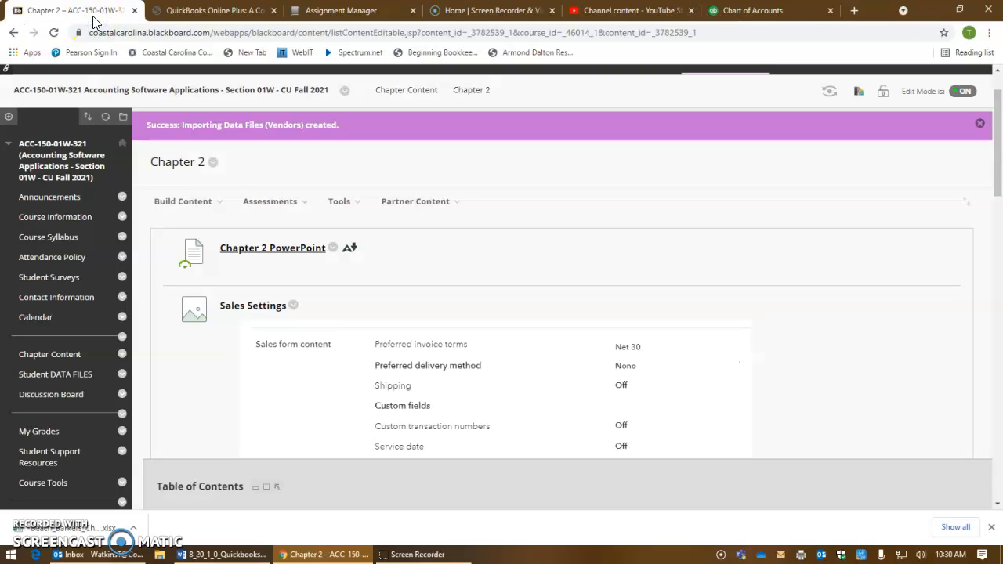
pyautogui.click(68, 14)
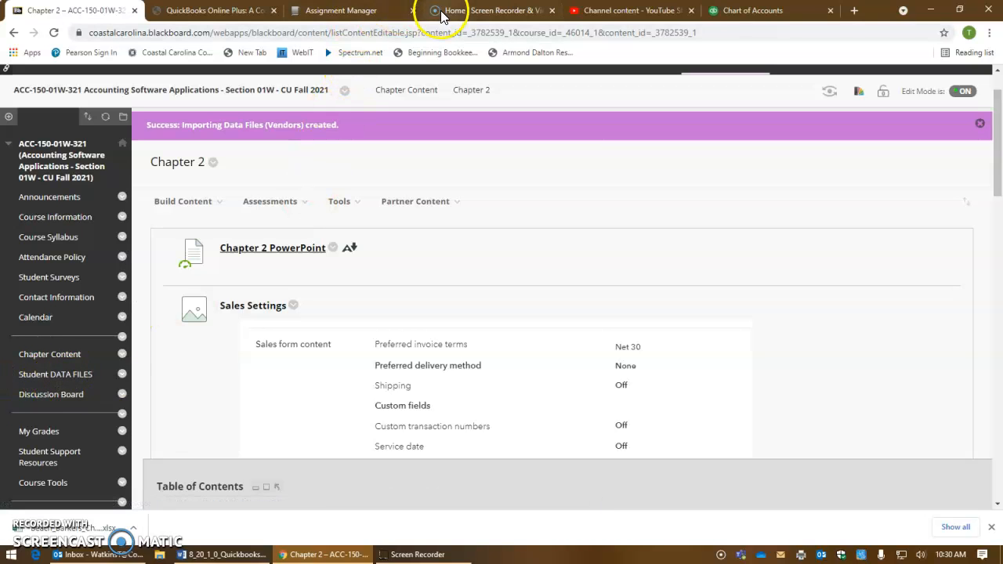
pyautogui.click(228, 16)
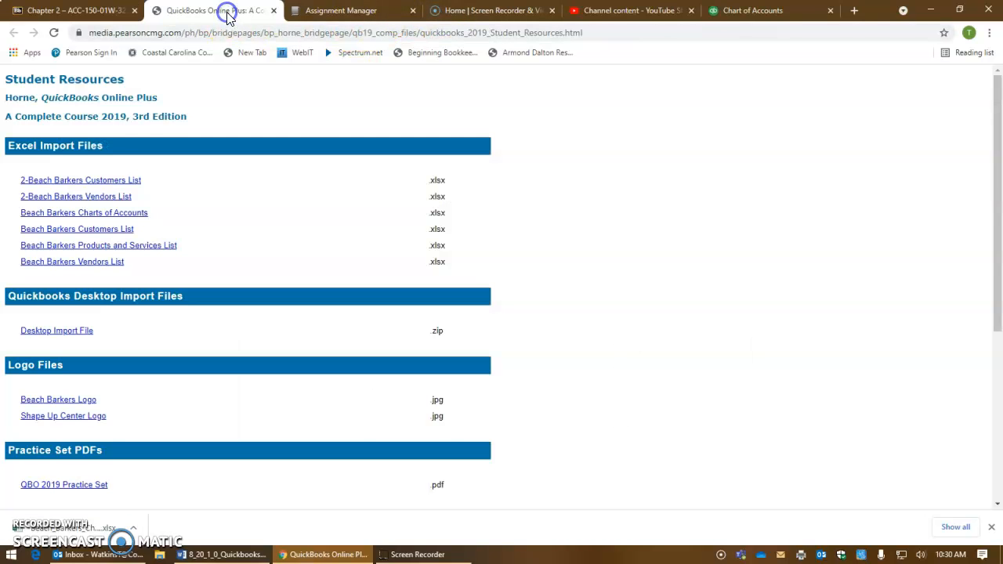
pyautogui.click(63, 235)
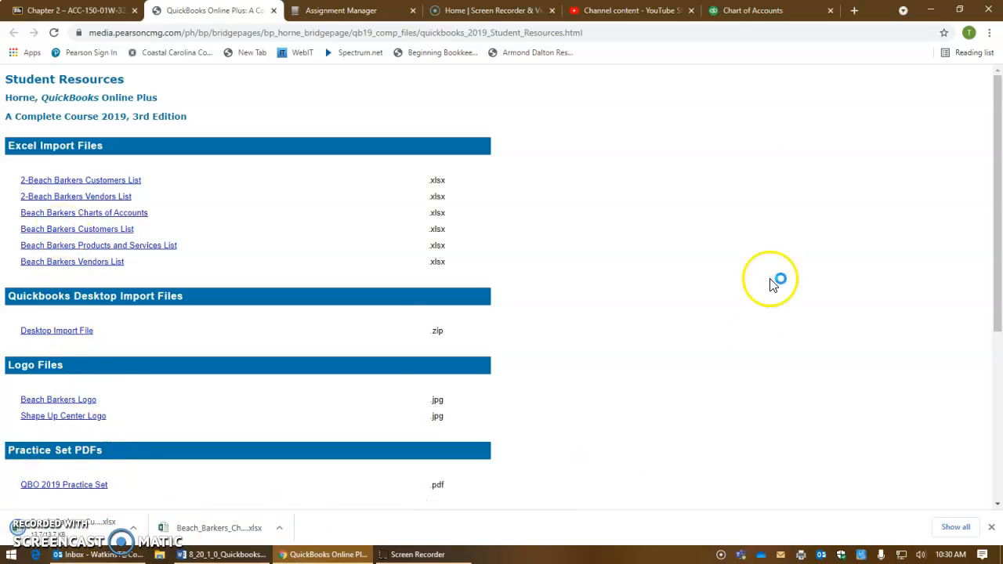
# Switch back to QuickBooks Online and open the Import Data page to view the kinds of data it can import
pyautogui.click(768, 12)
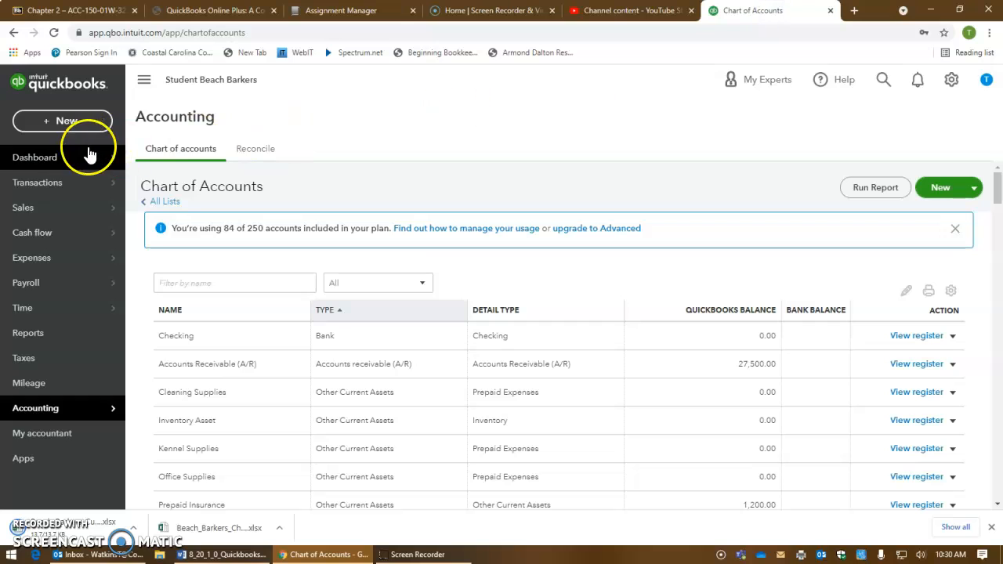
pyautogui.click(951, 80)
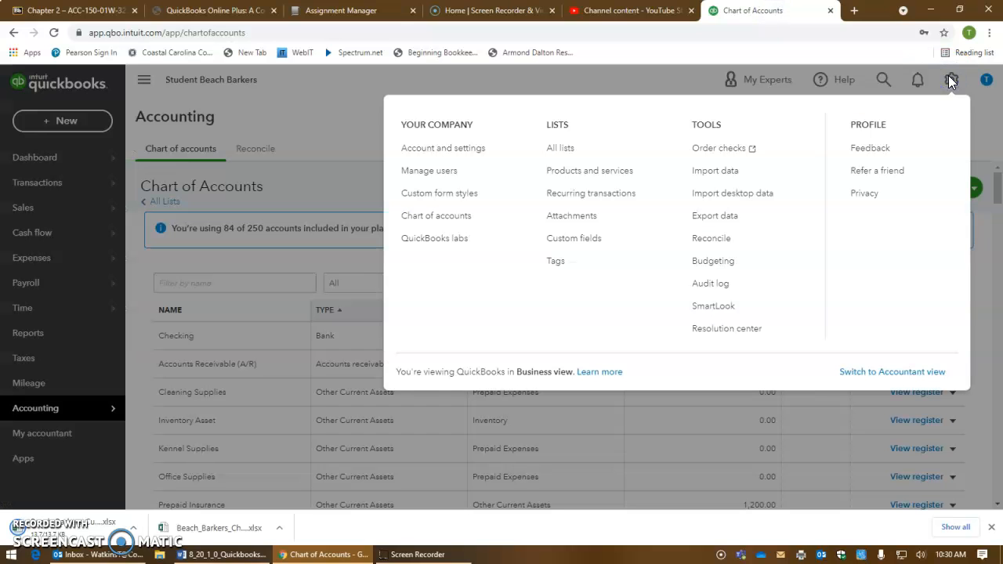
pyautogui.click(709, 171)
pyautogui.click(635, 293)
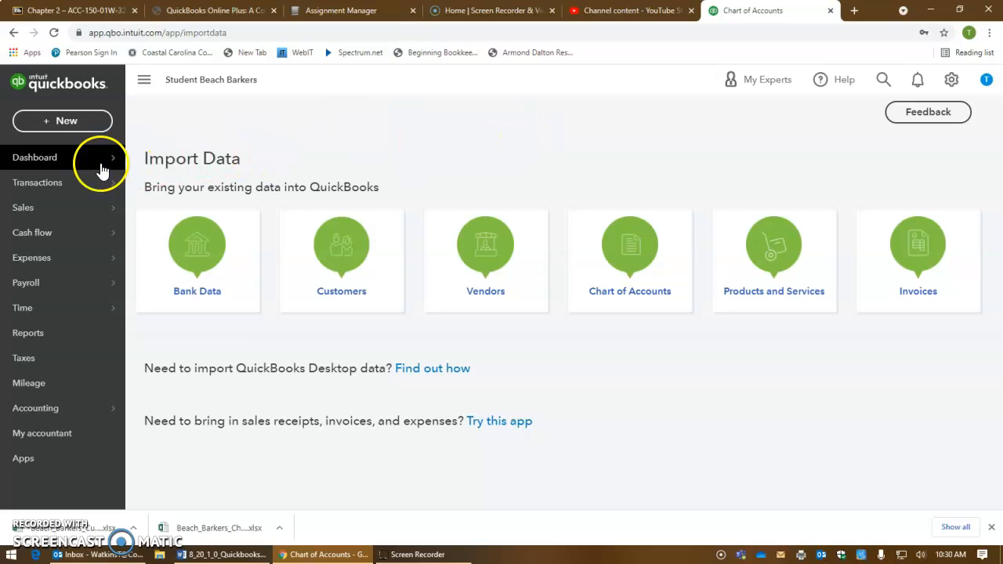
# Return to the chart of accounts and open the Checking bank account for editing
pyautogui.moveTo(49, 407)
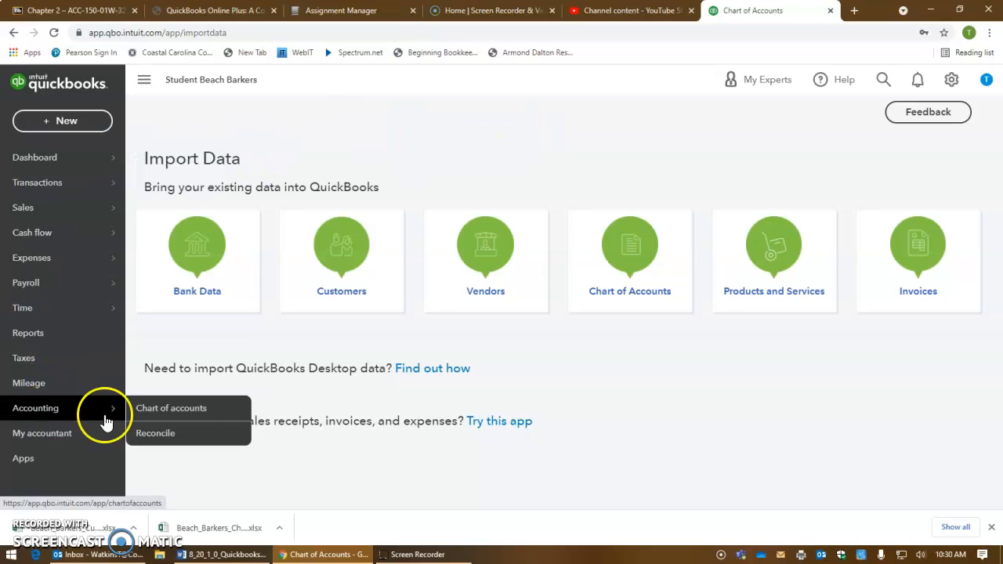
pyautogui.click(146, 417)
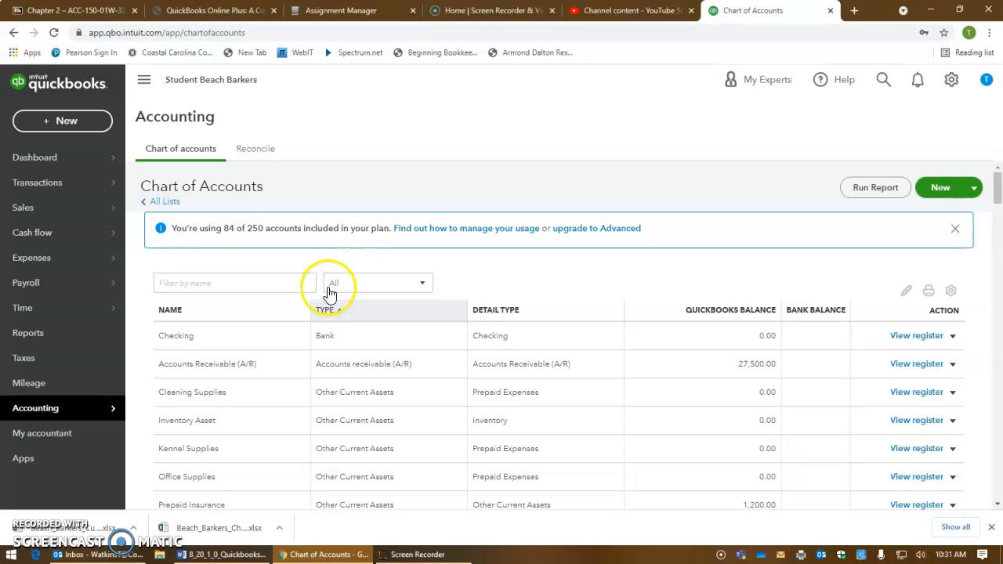
pyautogui.click(959, 343)
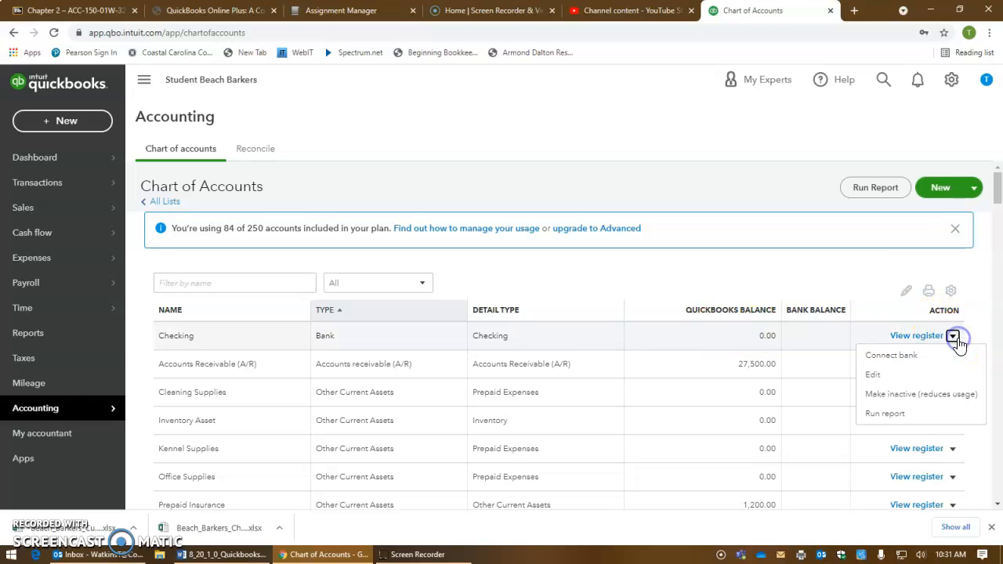
pyautogui.click(901, 382)
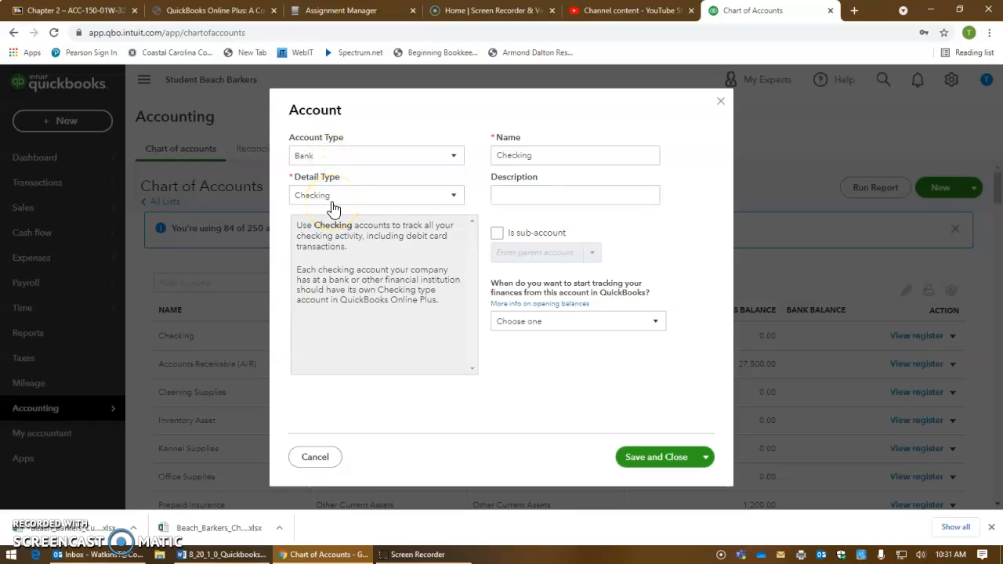
pyautogui.doubleClick(522, 156)
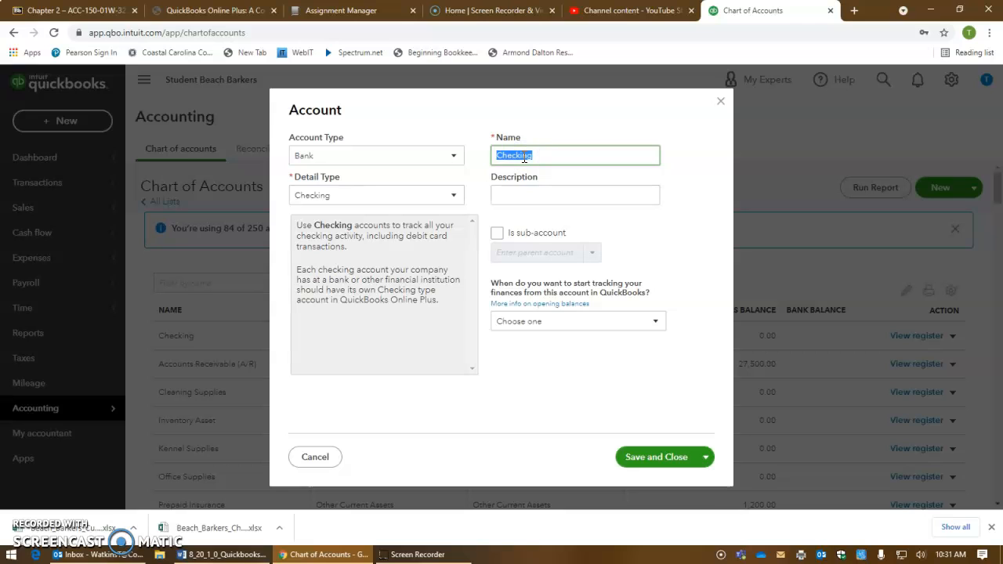
# Set the Checking account's tracking start to Other with the date 12/31/2020
pyautogui.click(540, 321)
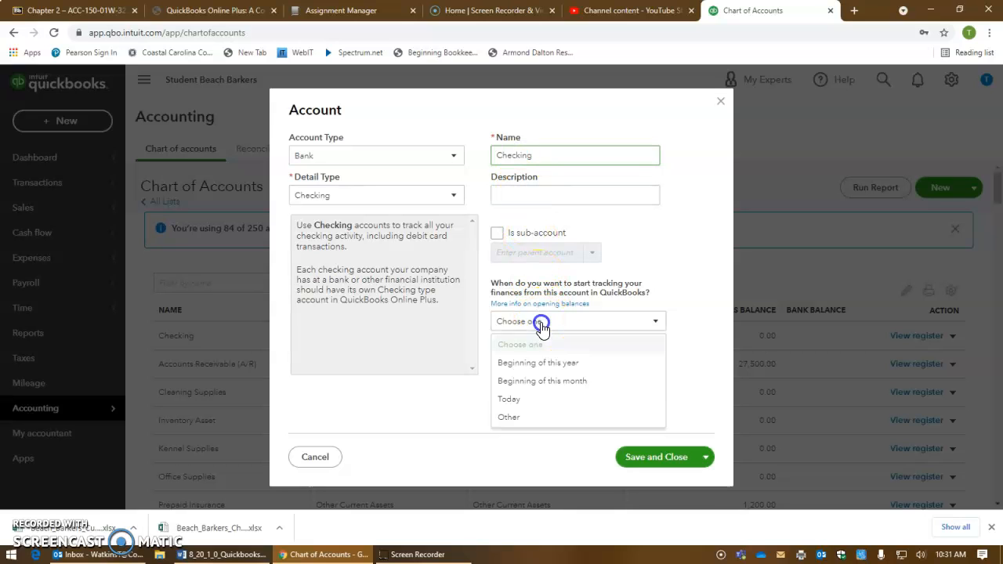
pyautogui.click(527, 418)
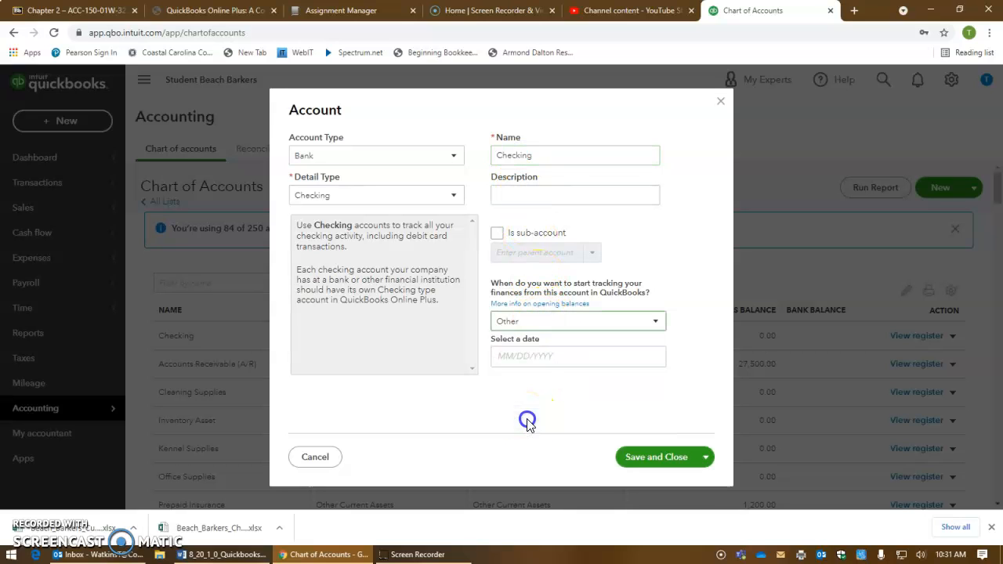
pyautogui.click(530, 355)
pyautogui.write('12/31/2020')
pyautogui.click(430, 432)
# Enter an opening balance of 45,385.00 for Checking and save and close the account
pyautogui.click(517, 422)
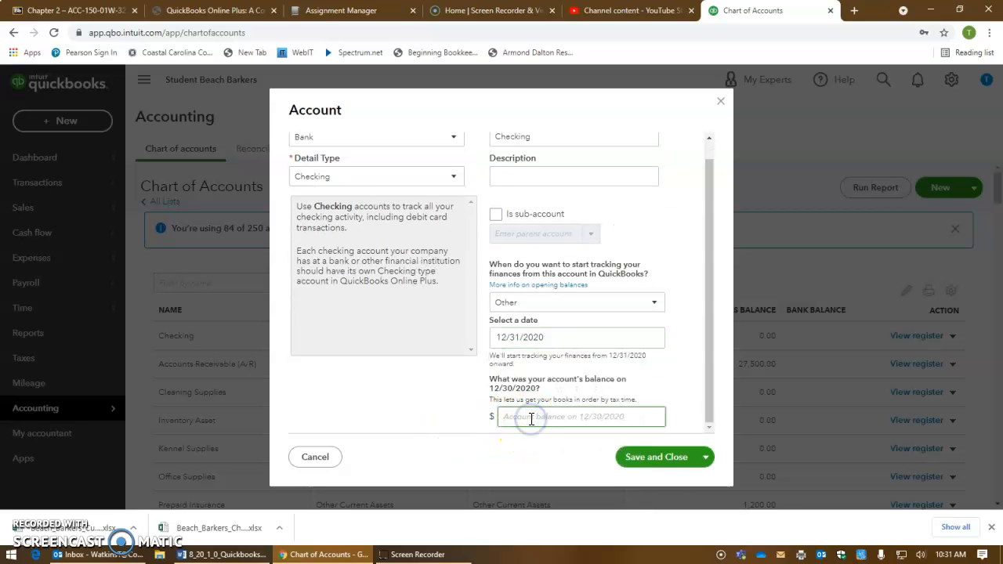
pyautogui.write('45385.00')
pyautogui.click(349, 428)
pyautogui.click(684, 467)
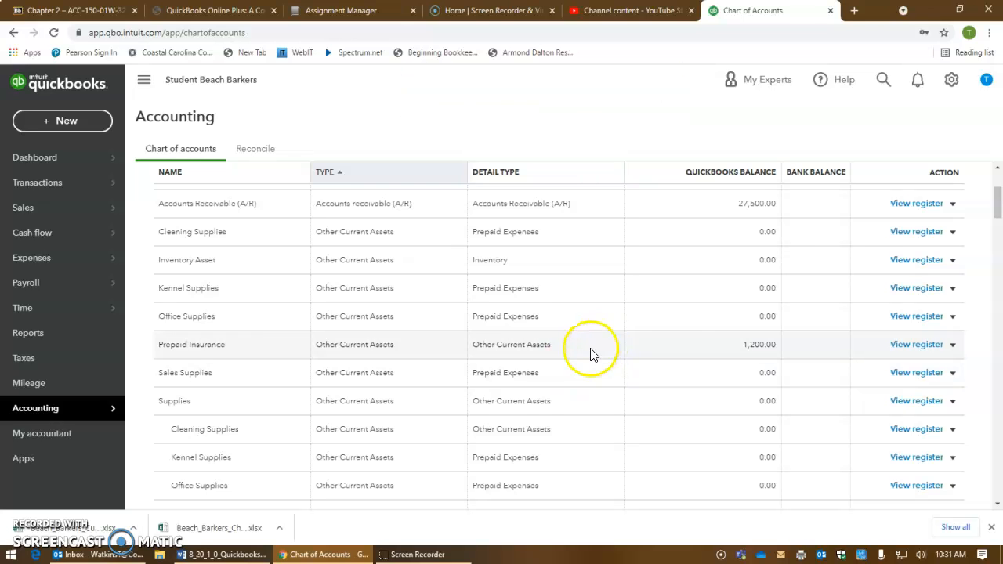
# Open the Cleaning Supplies sub-account under Supplies for editing and dismiss the e-mail notifications
pyautogui.scroll(-1, 405, 329)
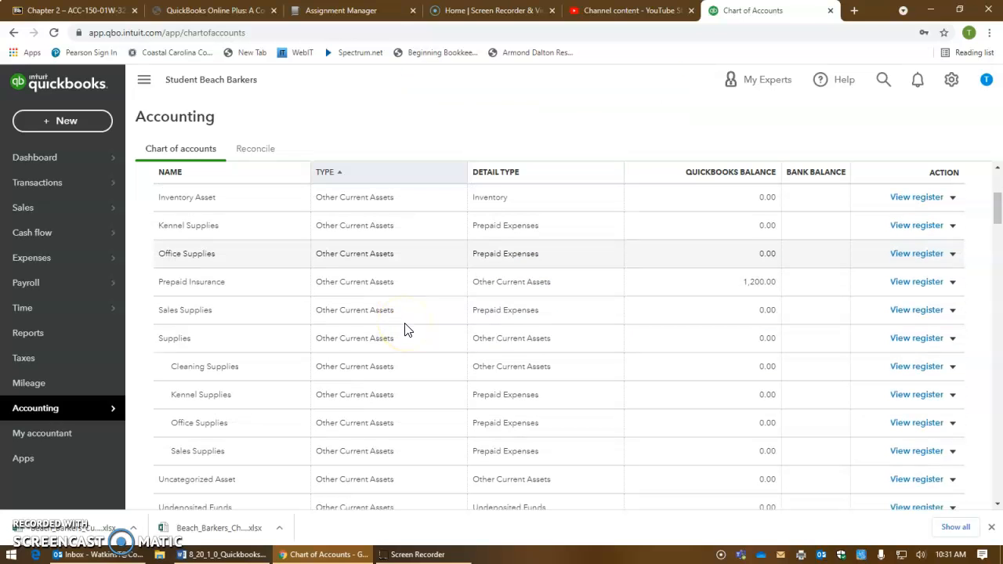
pyautogui.scroll(-1, 406, 330)
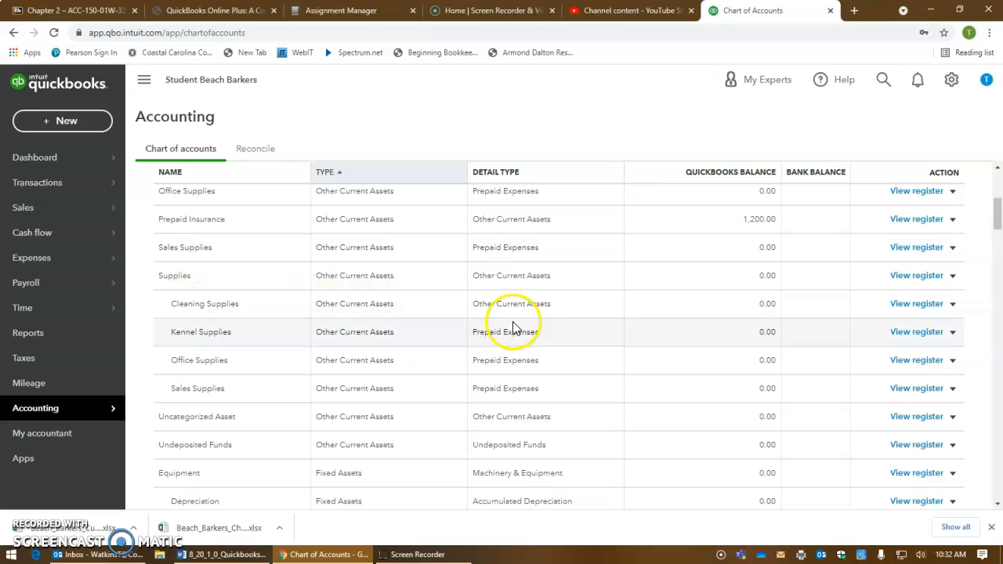
pyautogui.click(954, 306)
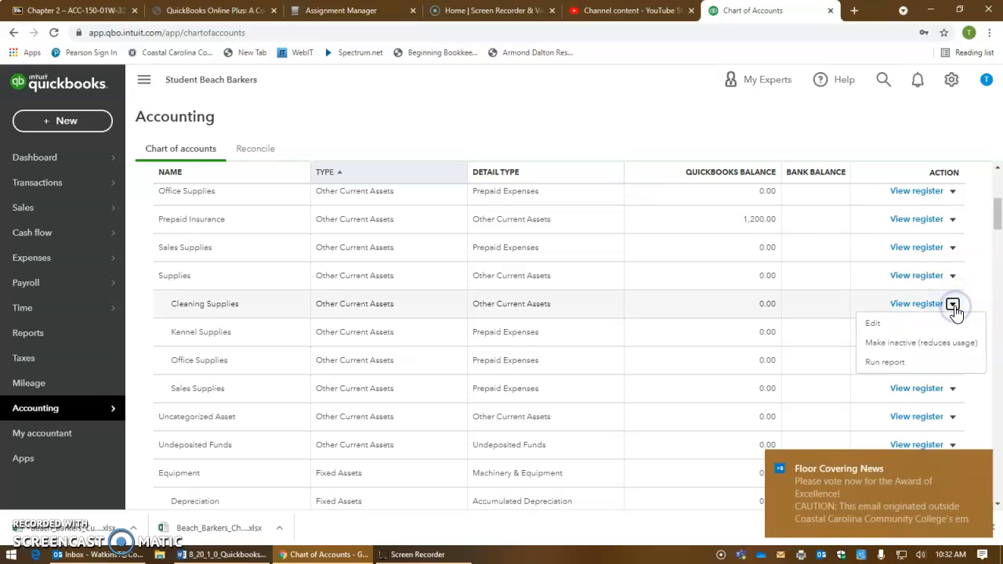
pyautogui.click(873, 326)
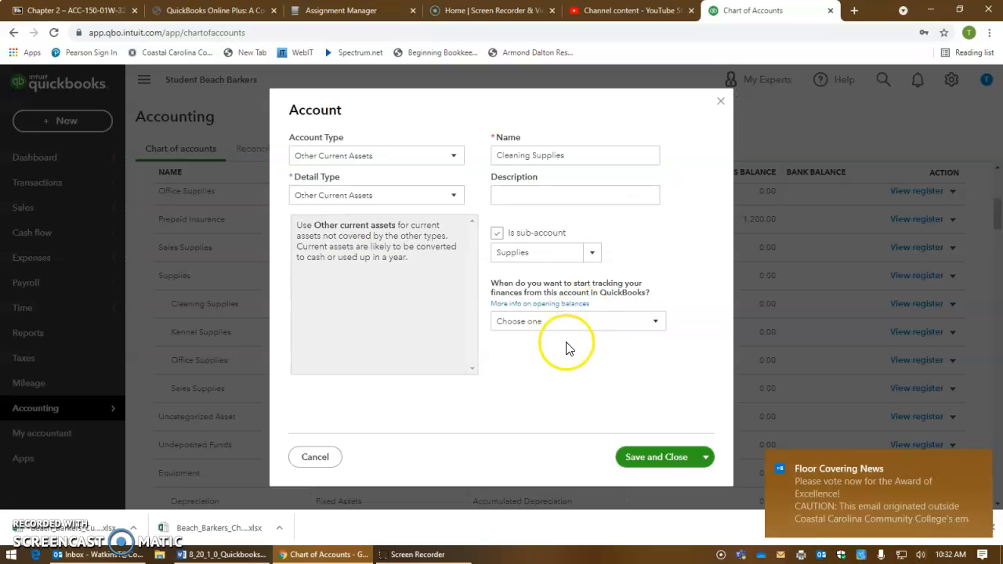
pyautogui.click(980, 459)
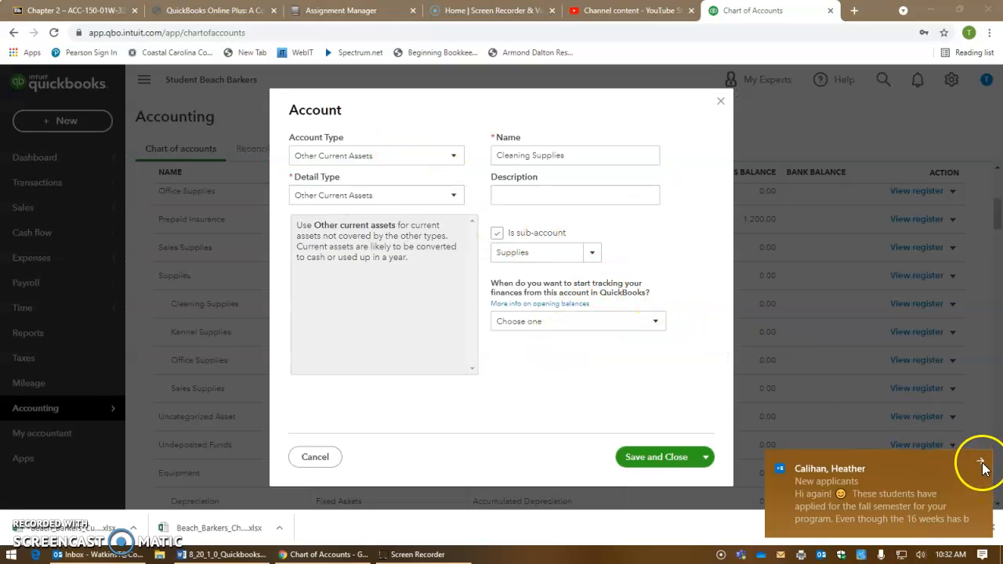
pyautogui.click(981, 464)
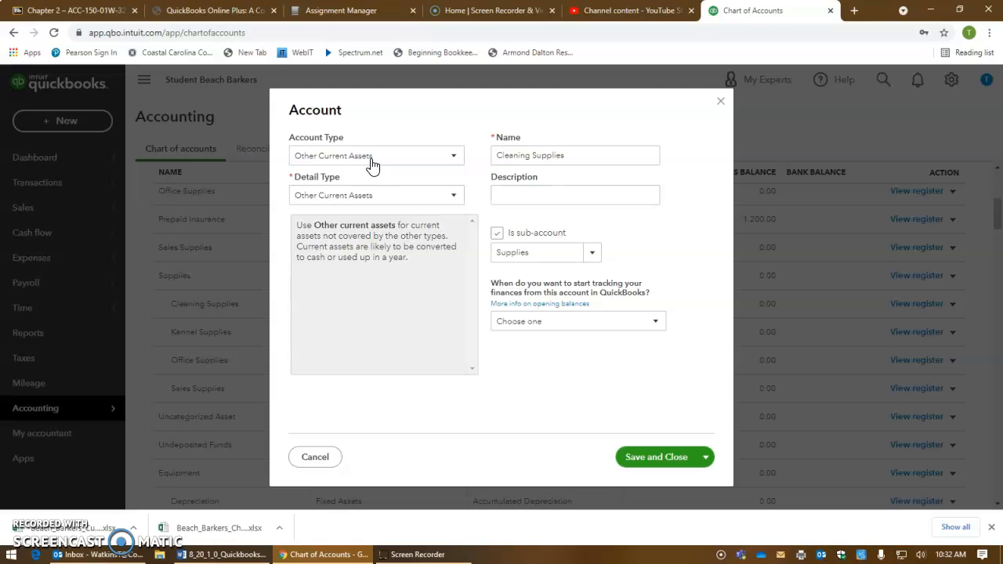
pyautogui.click(972, 460)
# Change the Cleaning Supplies detail type to Prepaid Expenses
pyautogui.click(376, 205)
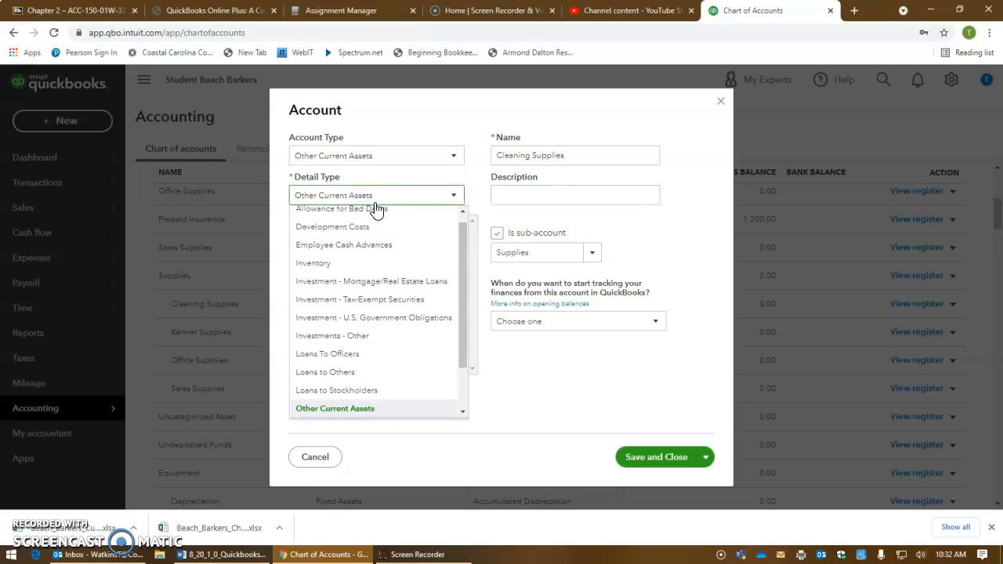
pyautogui.click(378, 266)
pyautogui.scroll(1, 373, 347)
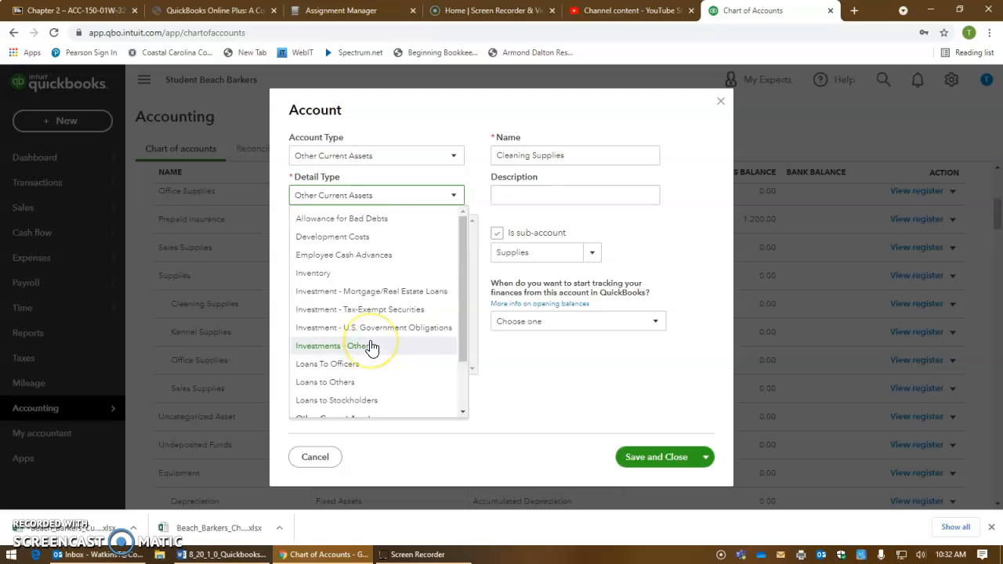
pyautogui.scroll(-2, 372, 347)
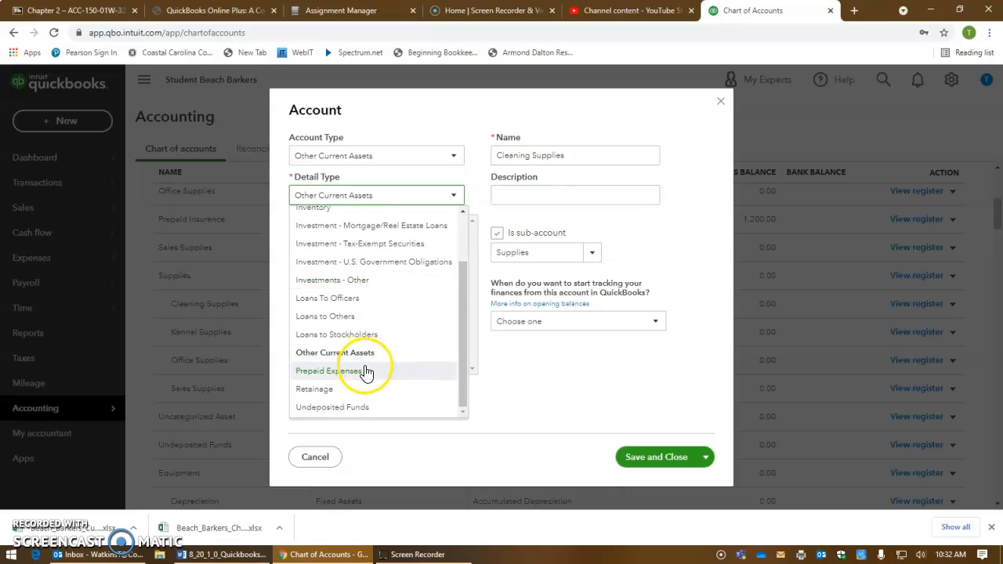
pyautogui.click(366, 371)
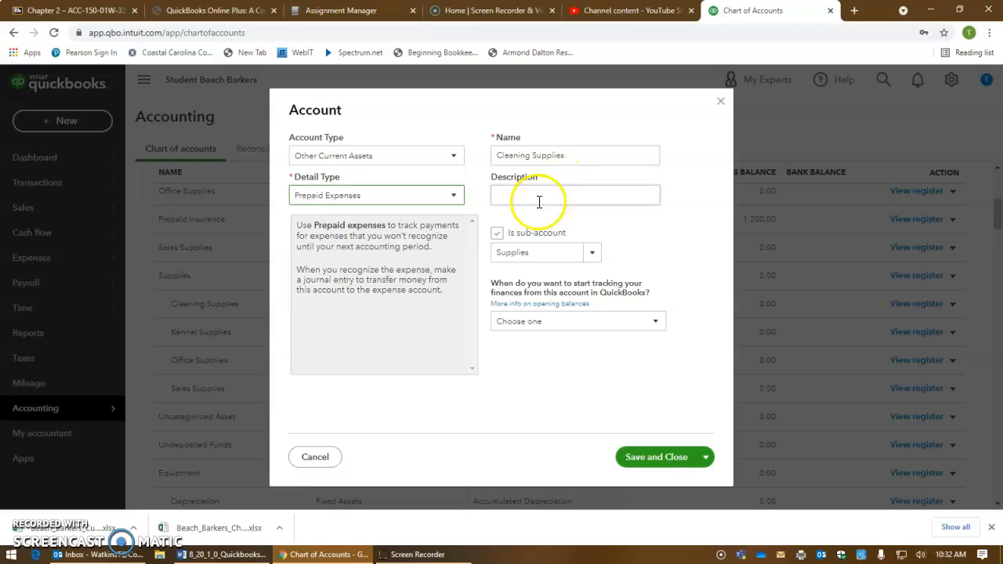
# Keep Cleaning Supplies as a sub-account and select the Supplies current asset account as its parent
pyautogui.click(497, 233)
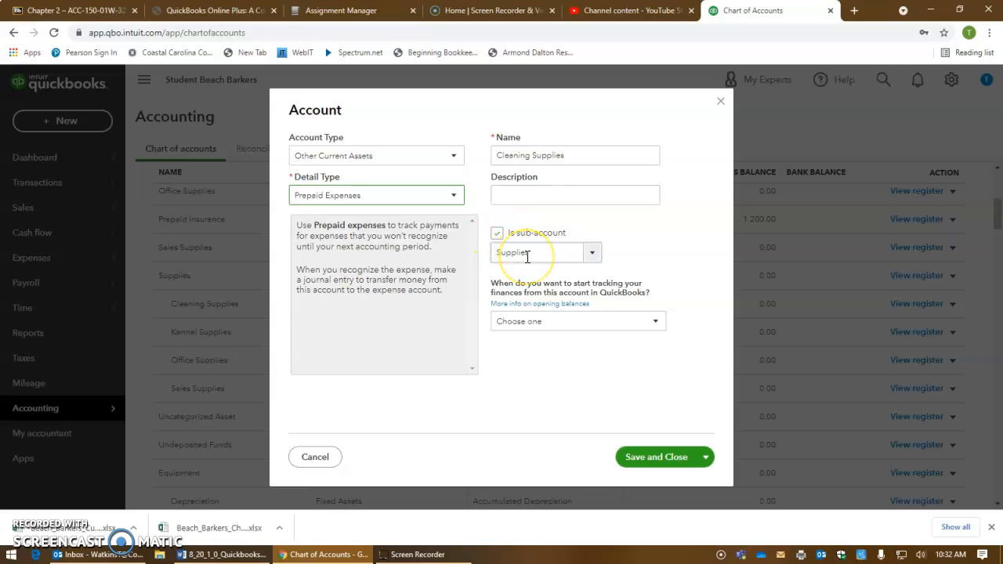
pyautogui.click(593, 252)
pyautogui.scroll(1, 611, 319)
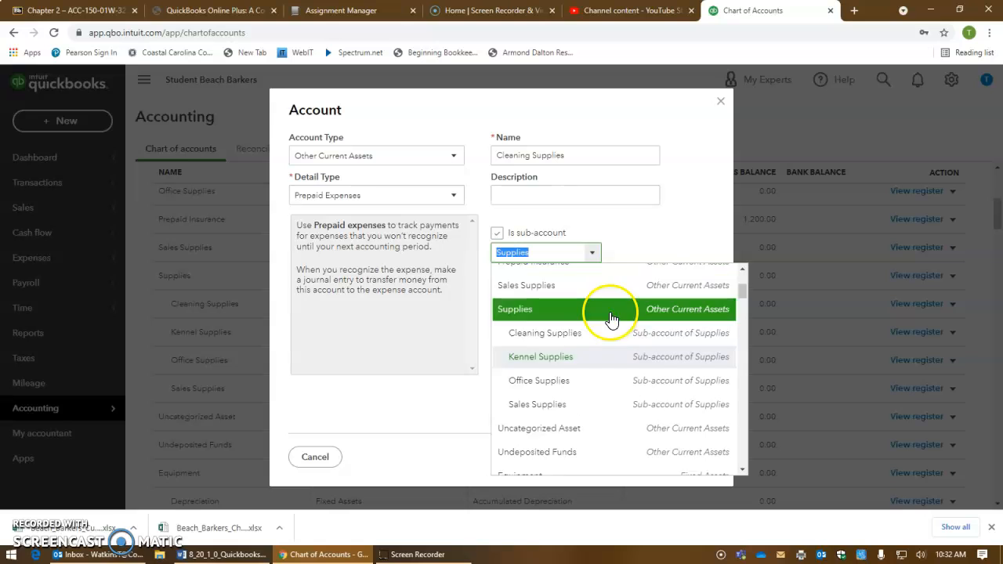
pyautogui.scroll(1, 611, 320)
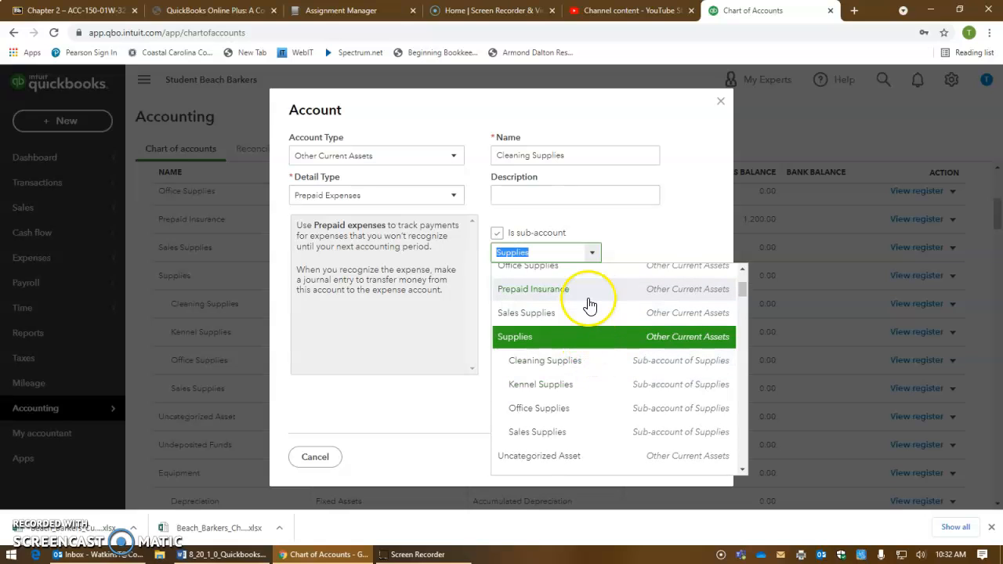
pyautogui.click(513, 342)
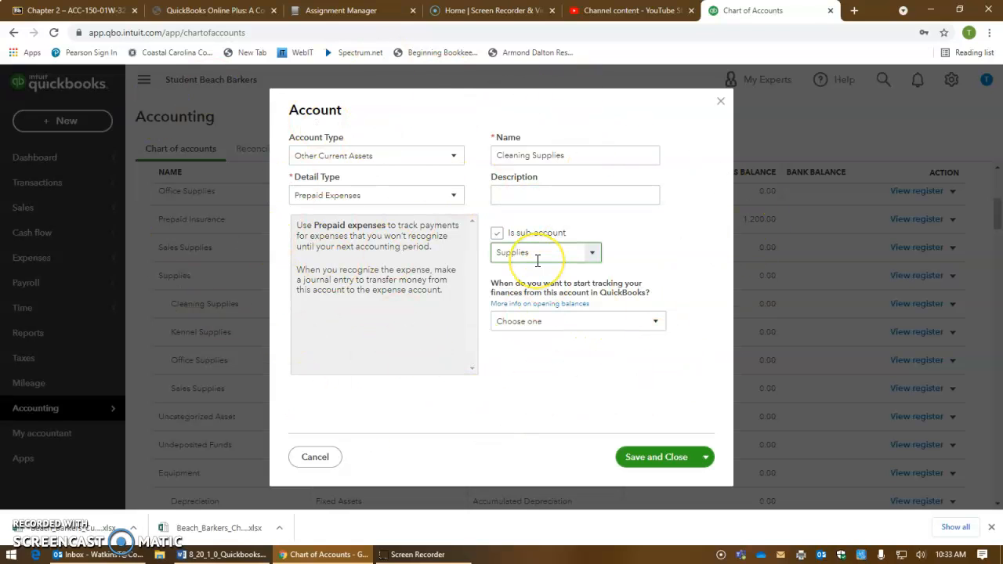
# Set the tracking start for Cleaning Supplies to Other with the date 12/31/2020
pyautogui.click(526, 321)
pyautogui.click(519, 419)
pyautogui.click(533, 356)
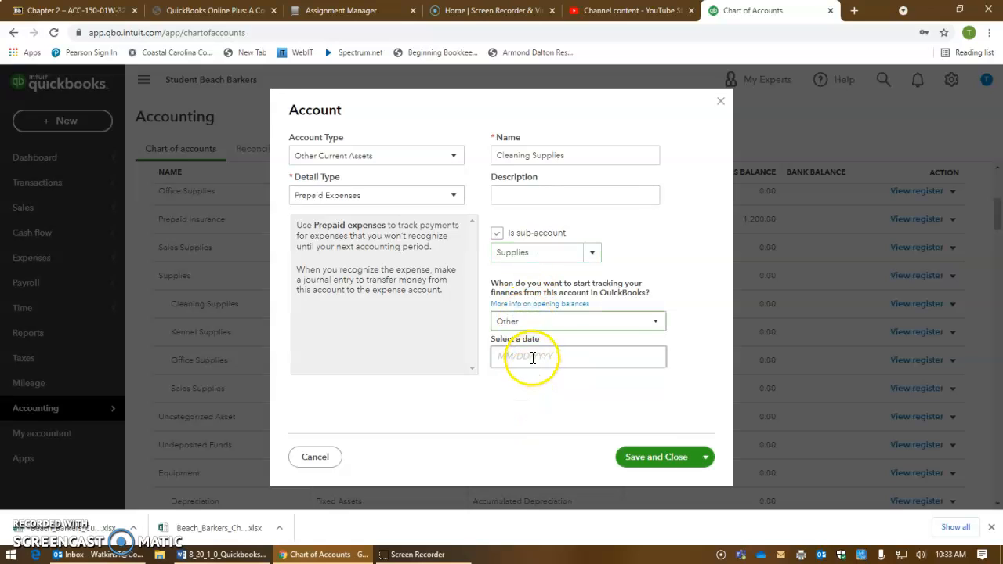
pyautogui.write('12/31/2020')
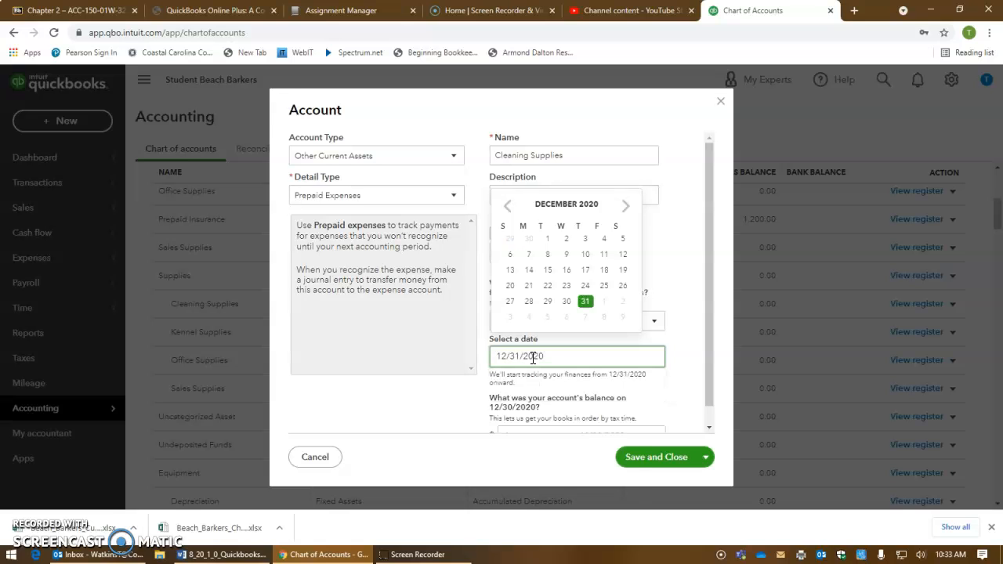
# Enter 750.00 as the opening balance of the Cleaning Supplies account
pyautogui.click(416, 425)
pyautogui.click(540, 416)
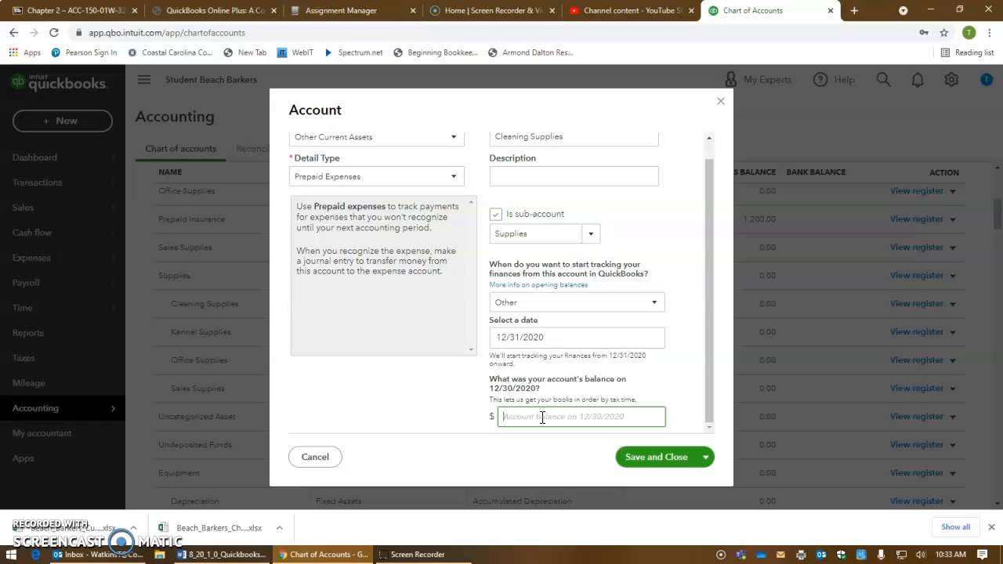
pyautogui.write('750.00')
# Close the downloads bar, save the Cleaning Supplies account and confirm the detail type change
pyautogui.click(657, 464)
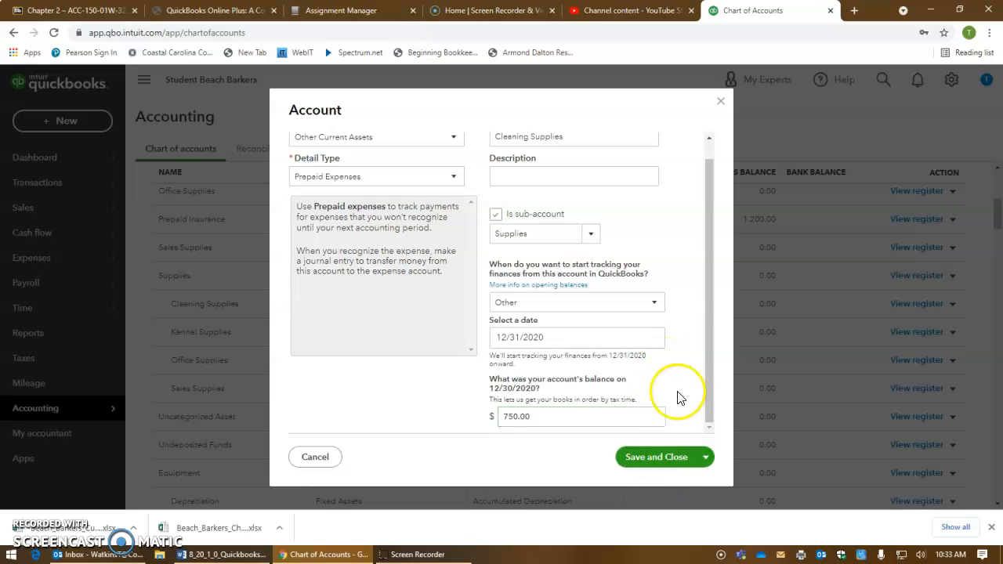
pyautogui.click(662, 464)
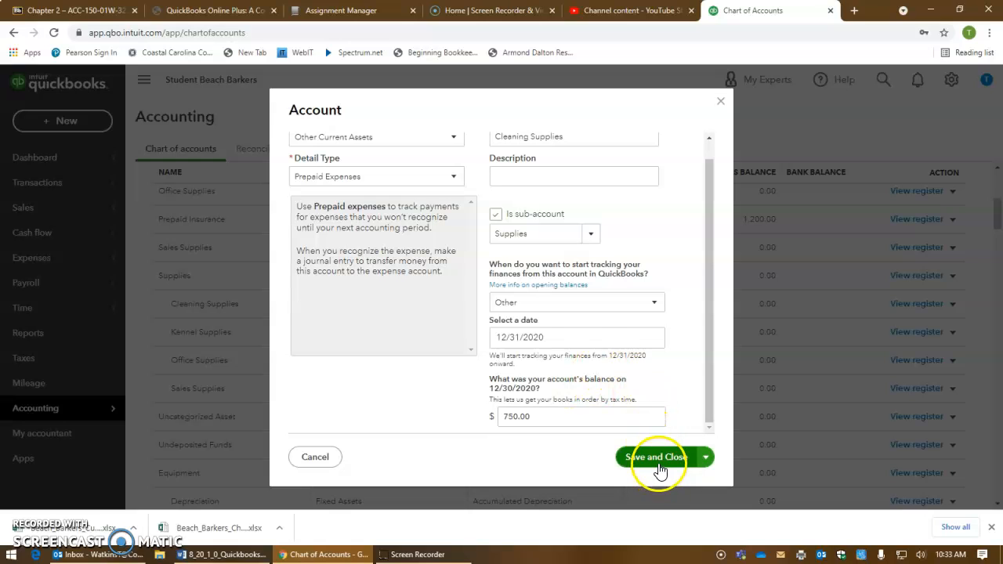
pyautogui.scroll(2, 643, 354)
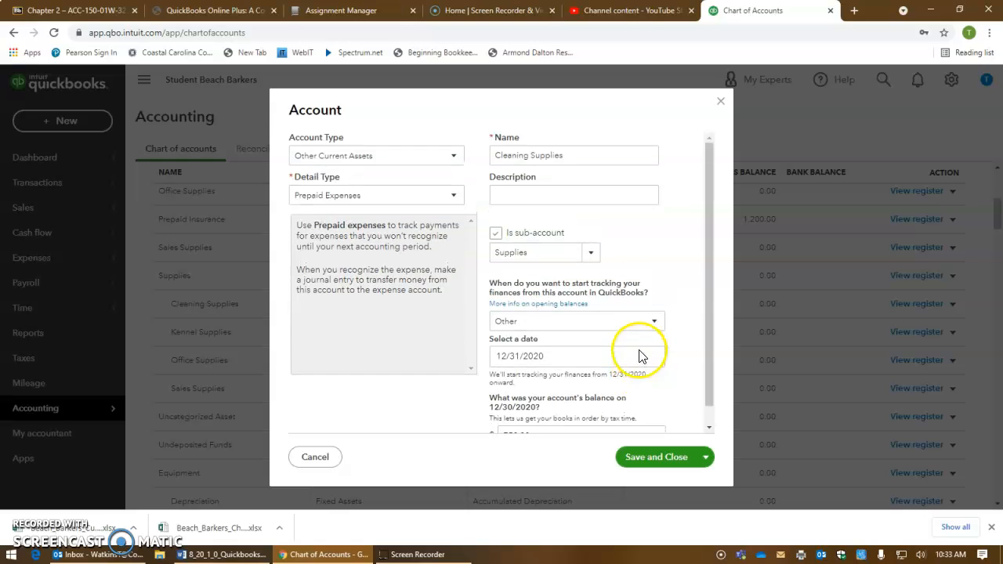
pyautogui.click(667, 317)
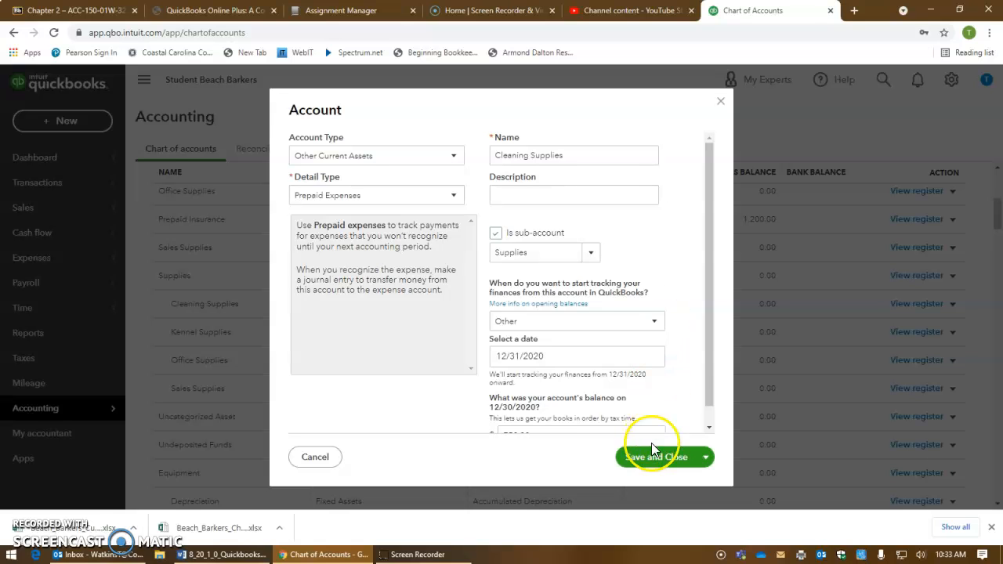
pyautogui.click(980, 455)
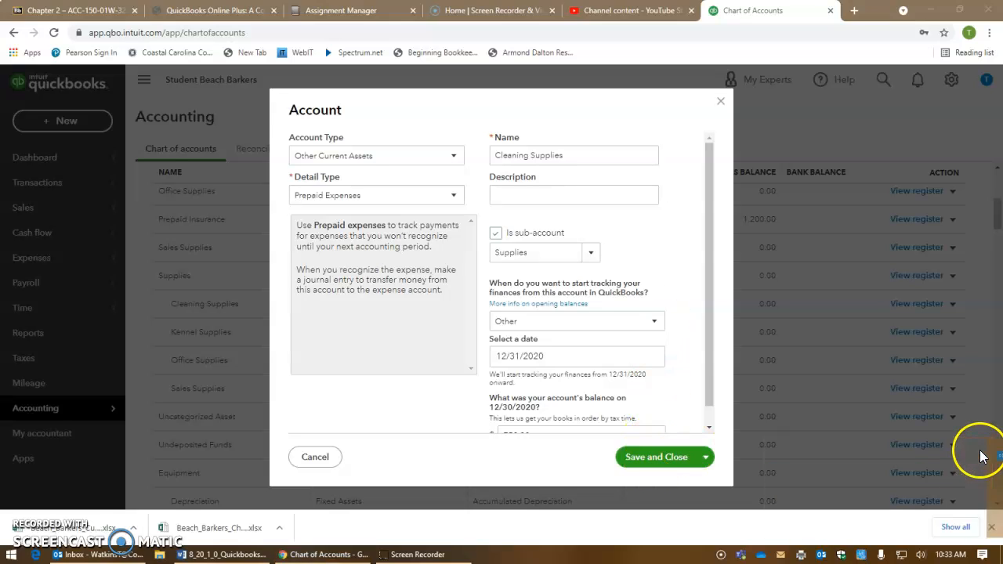
pyautogui.click(667, 457)
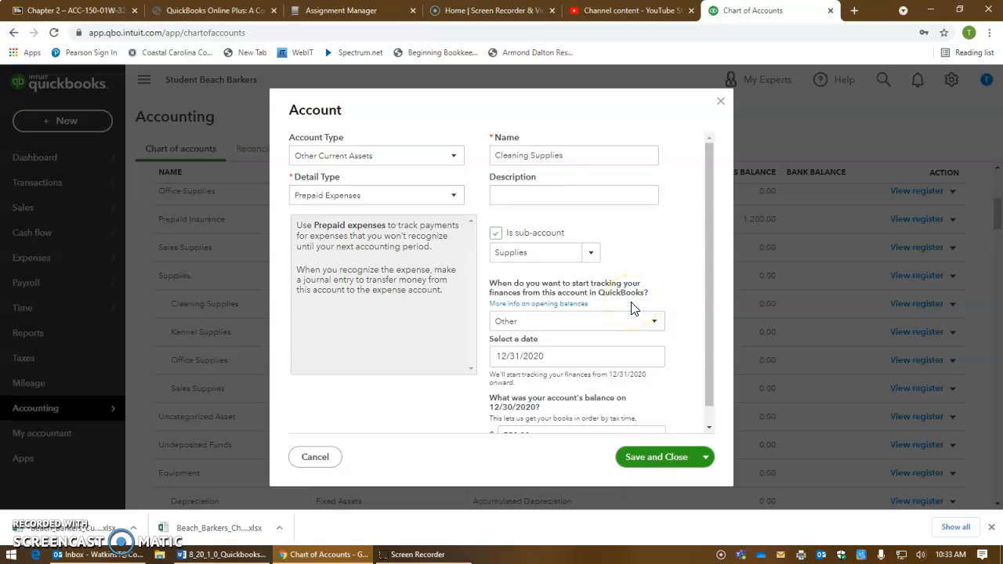
pyautogui.scroll(-1, 634, 309)
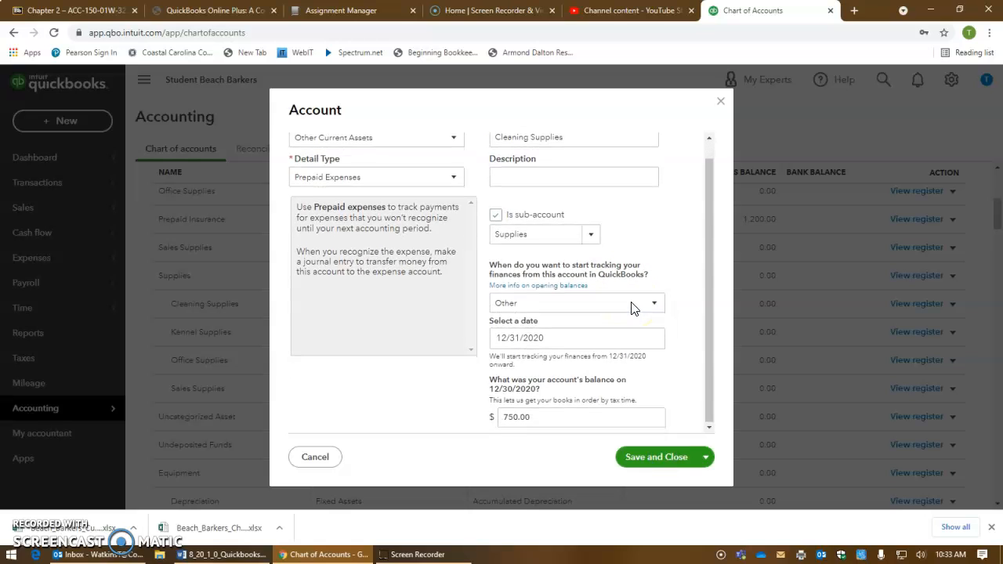
pyautogui.scroll(1, 634, 309)
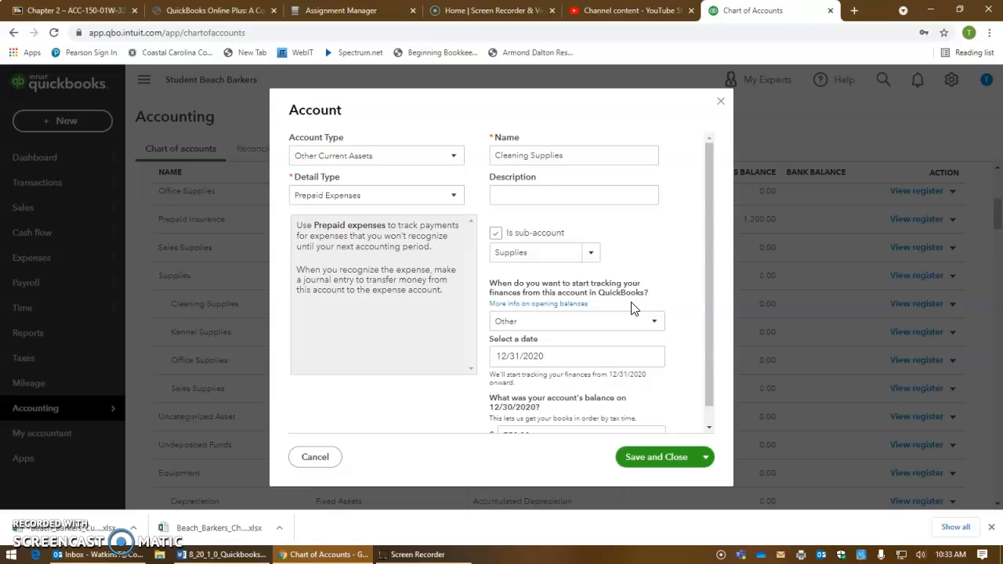
pyautogui.click(991, 527)
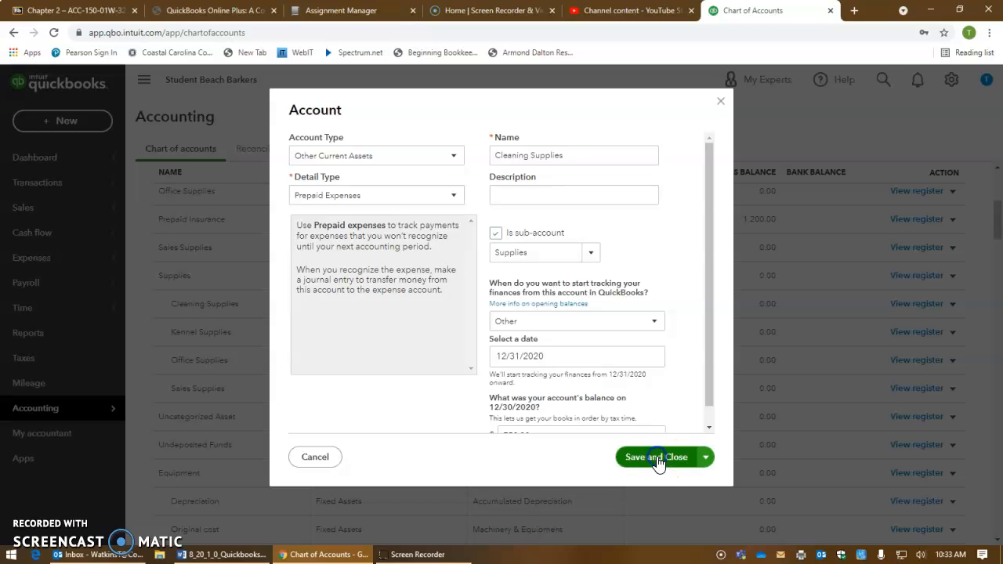
pyautogui.click(722, 103)
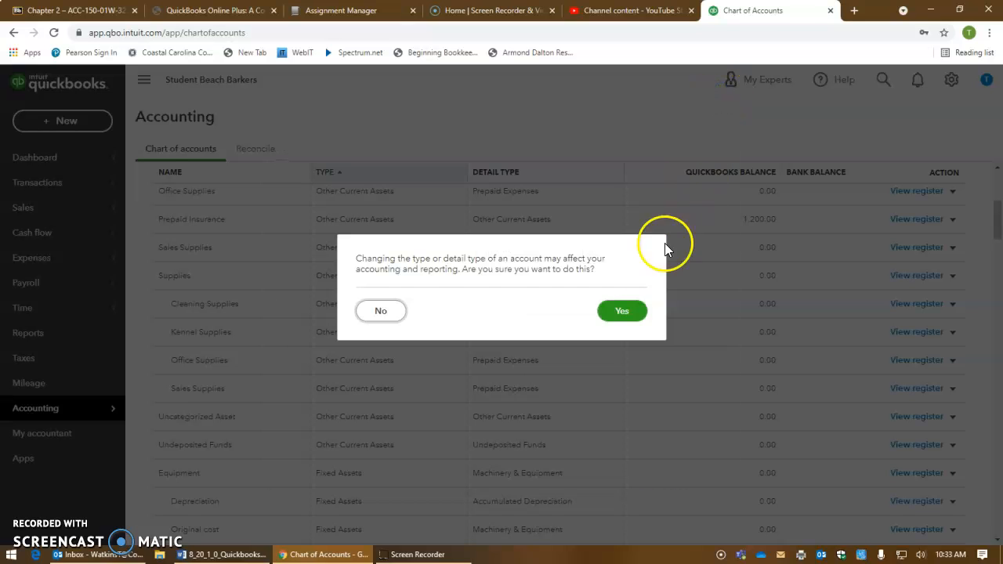
pyautogui.click(626, 317)
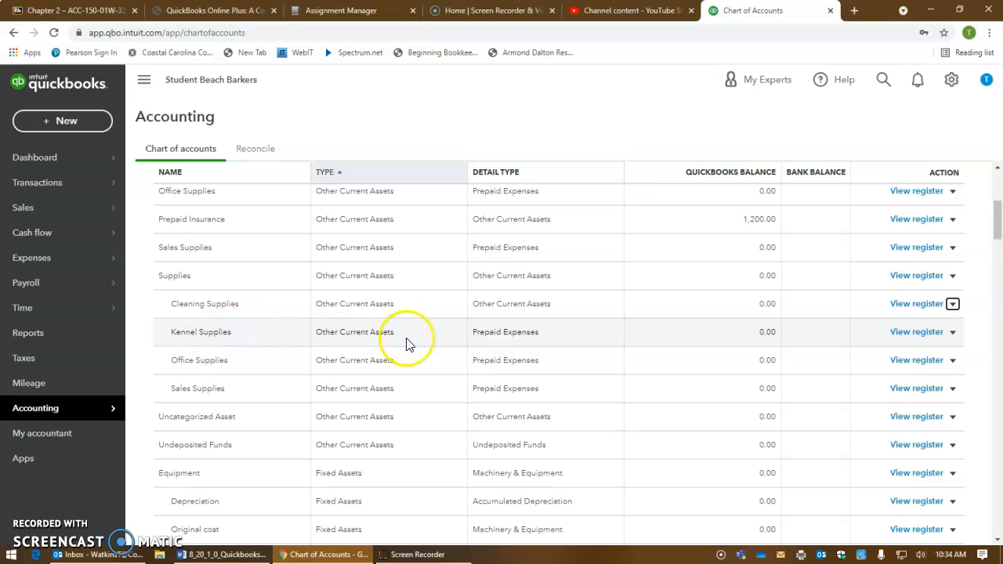
# Open the Kennel Supplies sub-account for editing and select the Supplies current asset account as its parent
pyautogui.click(953, 332)
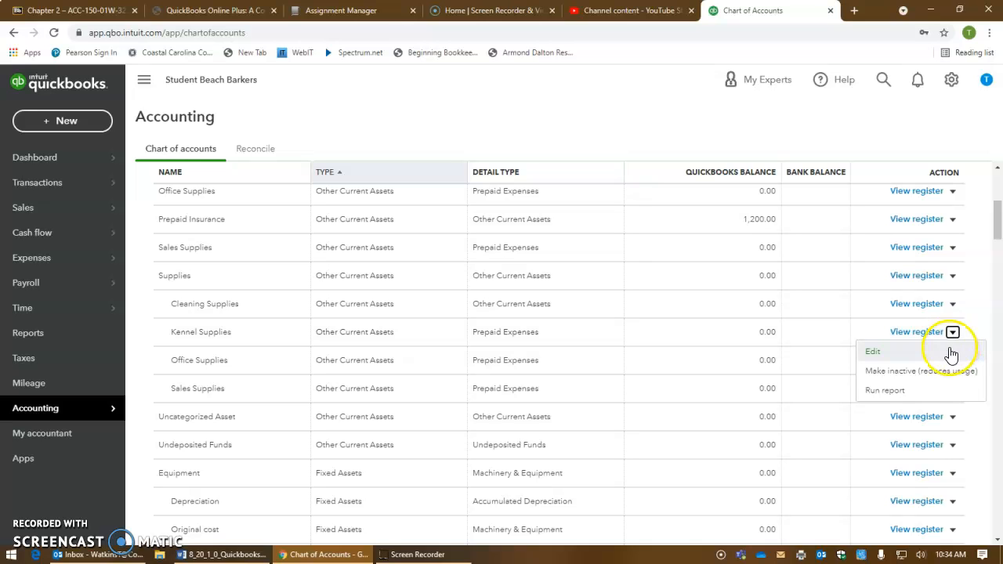
pyautogui.click(948, 352)
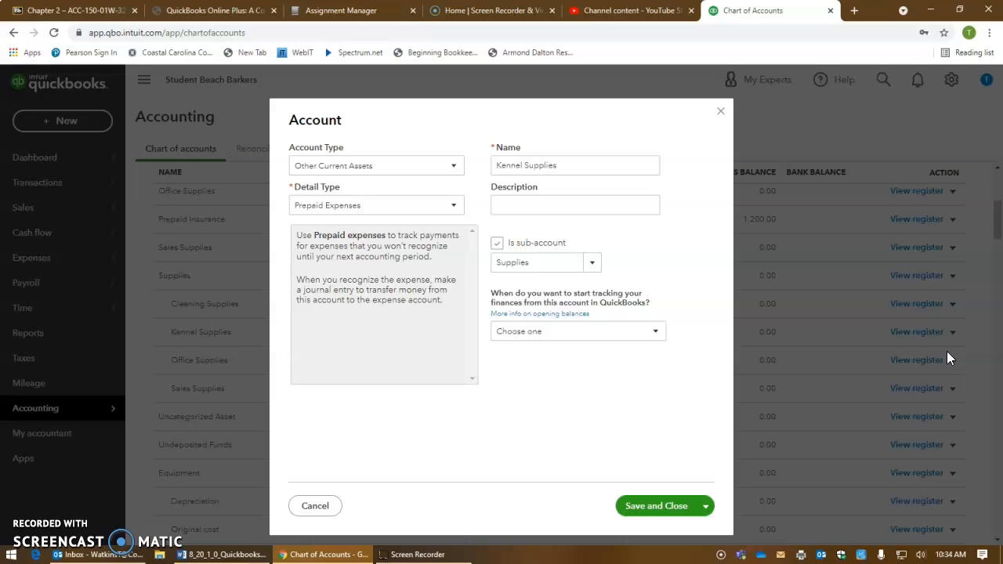
pyautogui.click(504, 207)
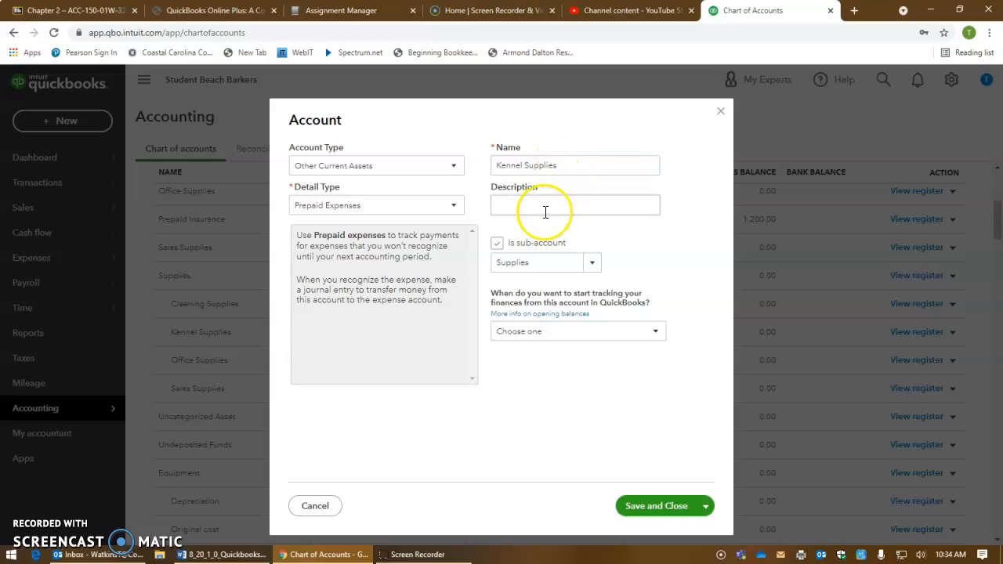
pyautogui.click(498, 246)
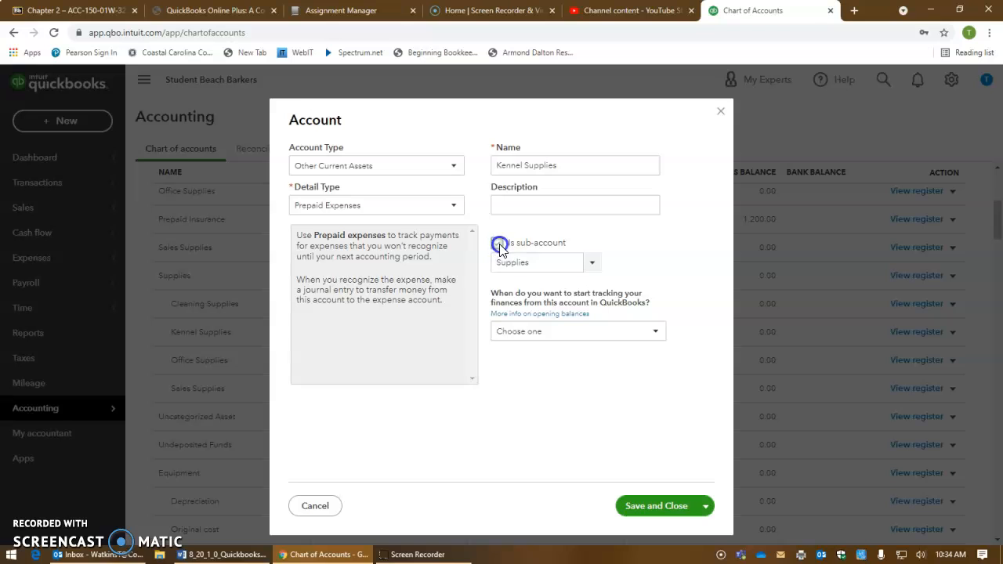
pyautogui.click(593, 264)
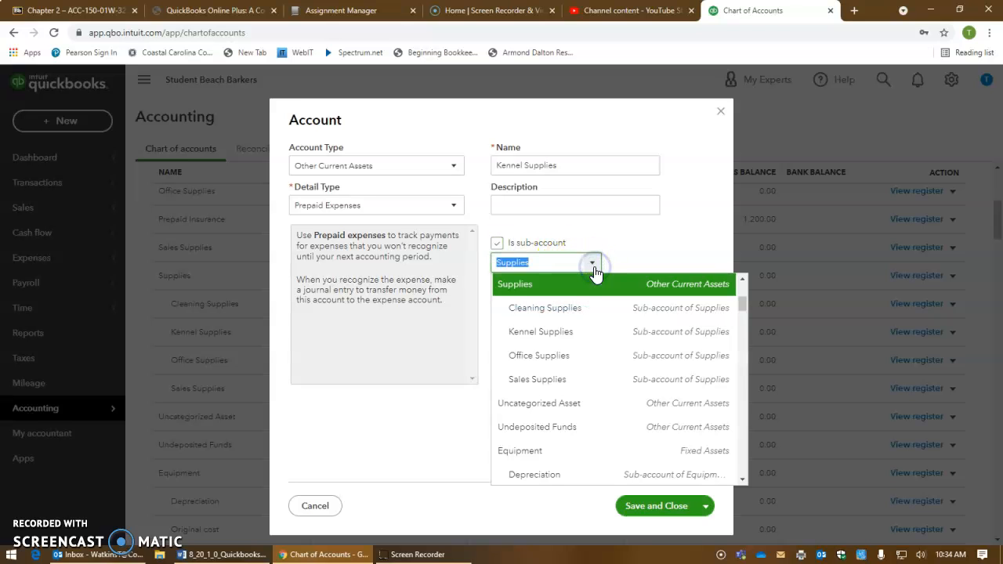
pyautogui.scroll(2, 616, 312)
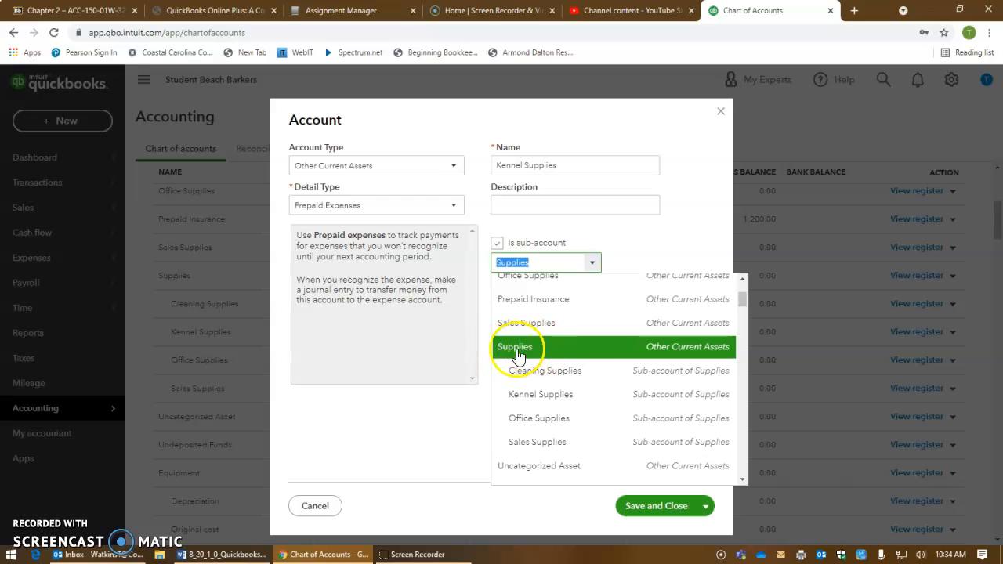
pyautogui.click(724, 355)
# Set the tracking start for Kennel Supplies to Other with the date 12/31/2020
pyautogui.click(546, 332)
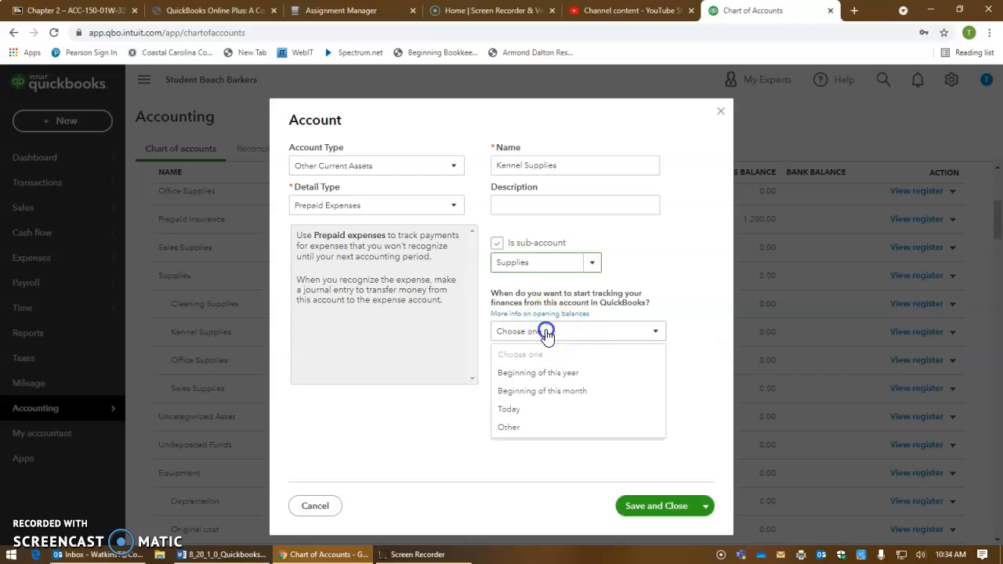
pyautogui.click(532, 427)
pyautogui.click(527, 369)
pyautogui.write('12/31/2020')
pyautogui.click(433, 429)
# Enter 1895 as the opening balance of Kennel Supplies, then save and close the account
pyautogui.click(536, 445)
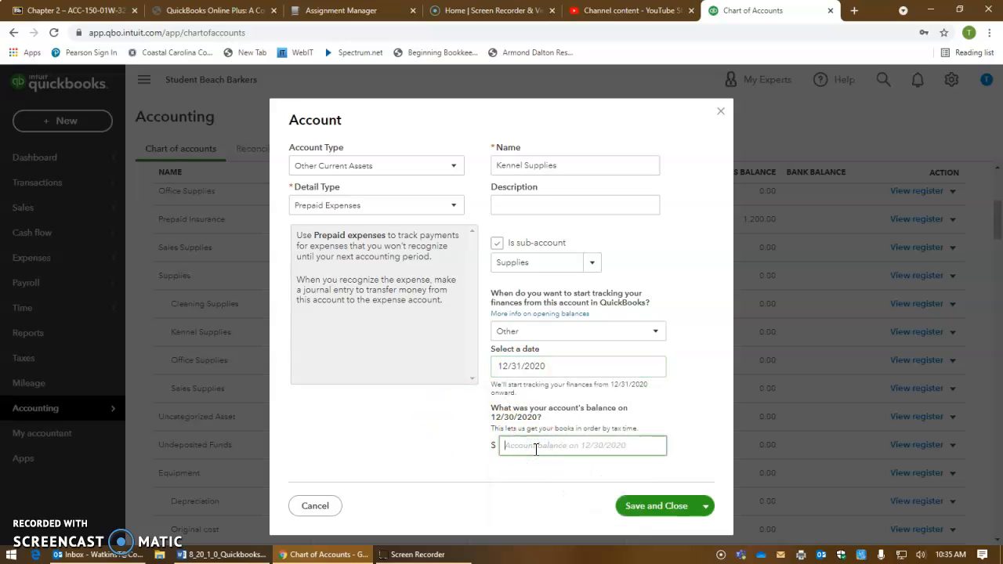
pyautogui.write('1895')
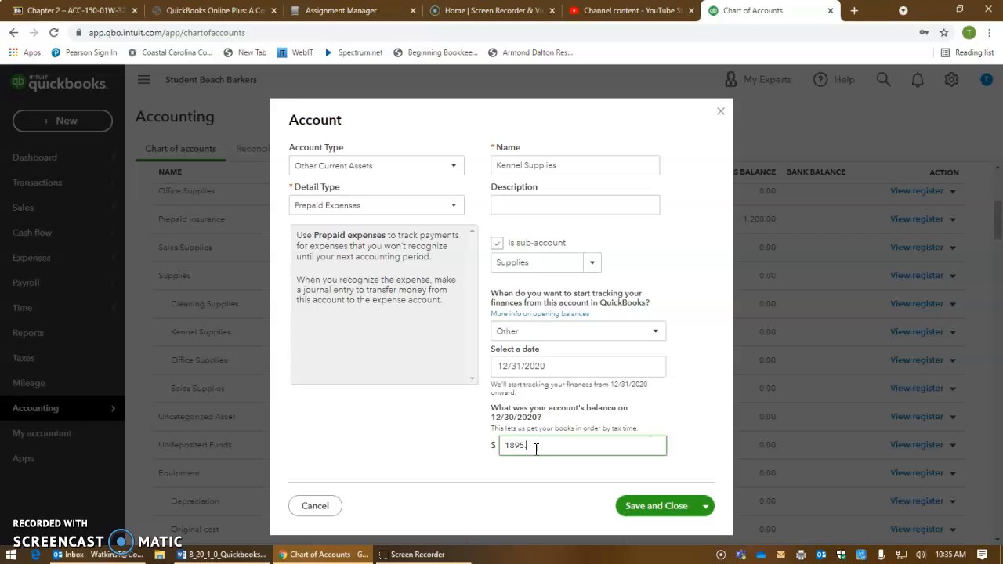
pyautogui.click(370, 461)
pyautogui.click(670, 508)
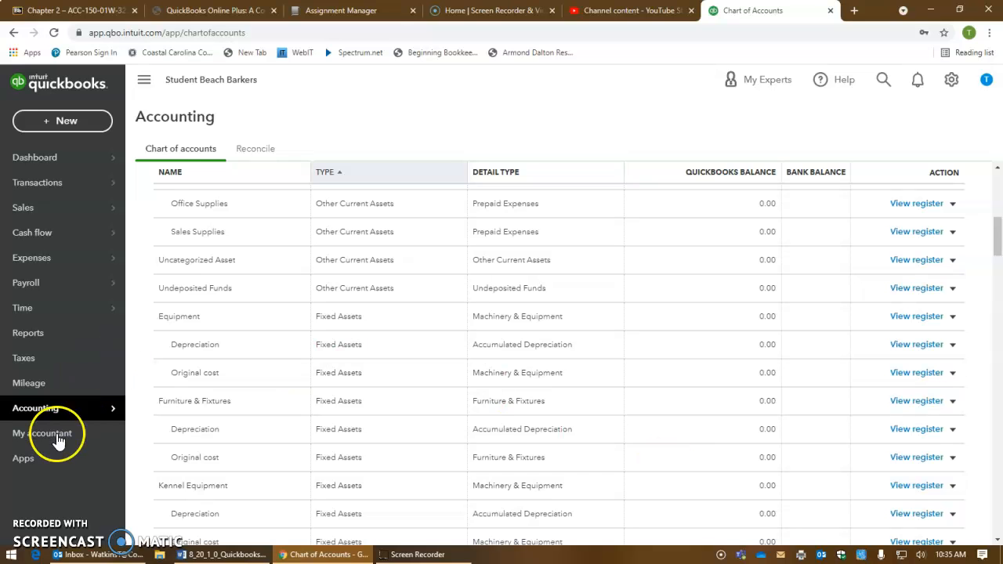
pyautogui.click(30, 543)
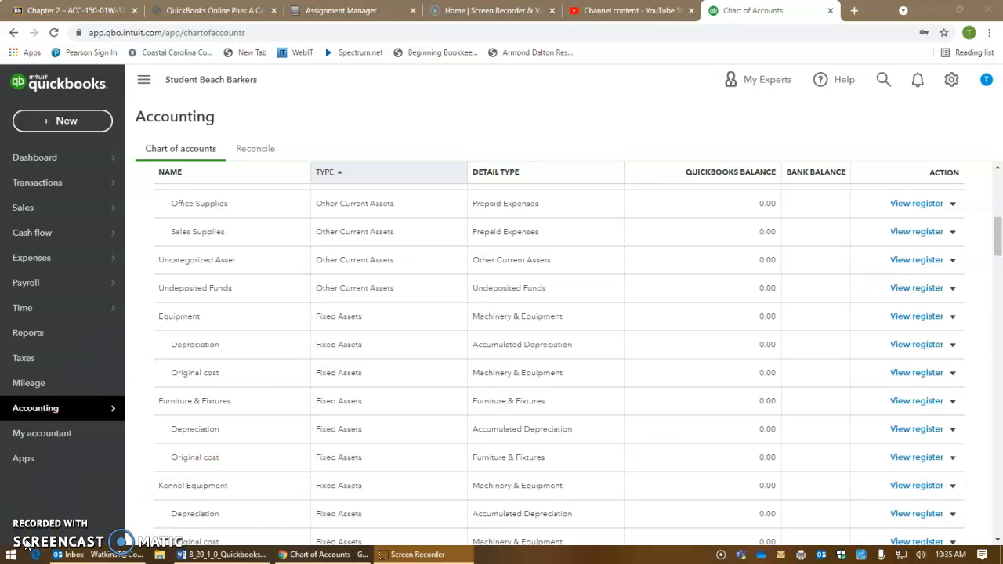